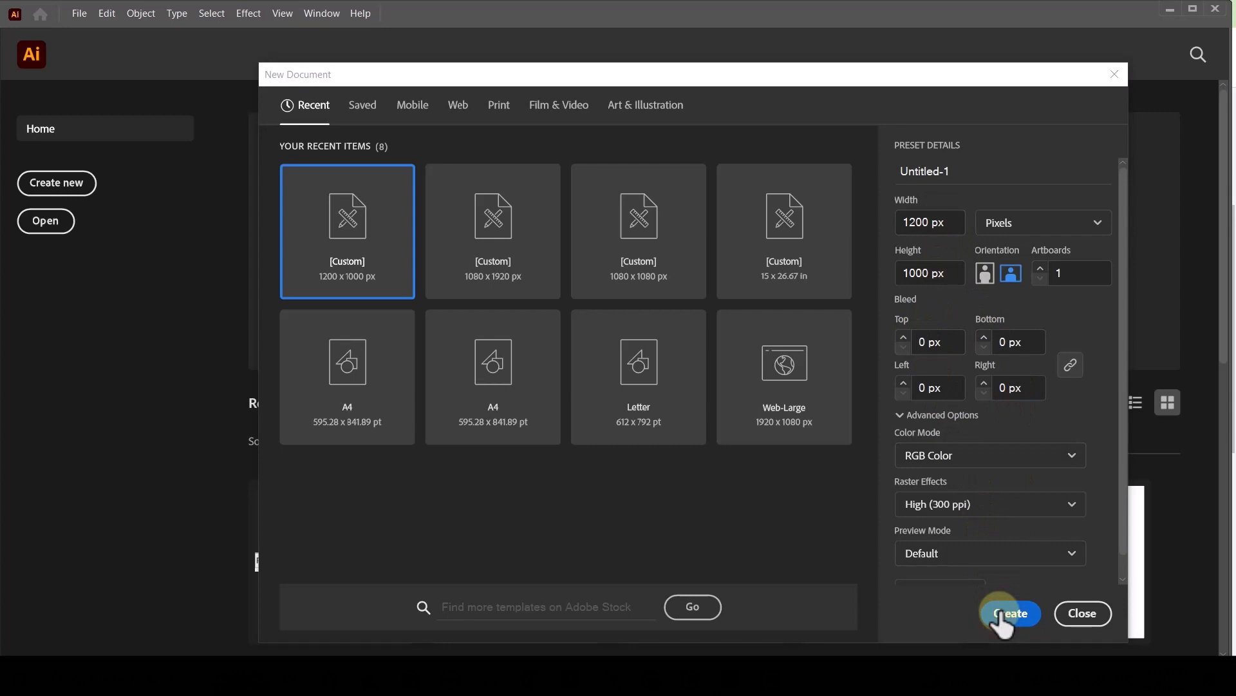
- Create a 1200 × 1000 px RGB document and add the point text "PH MEDICAL"
click(1009, 613)
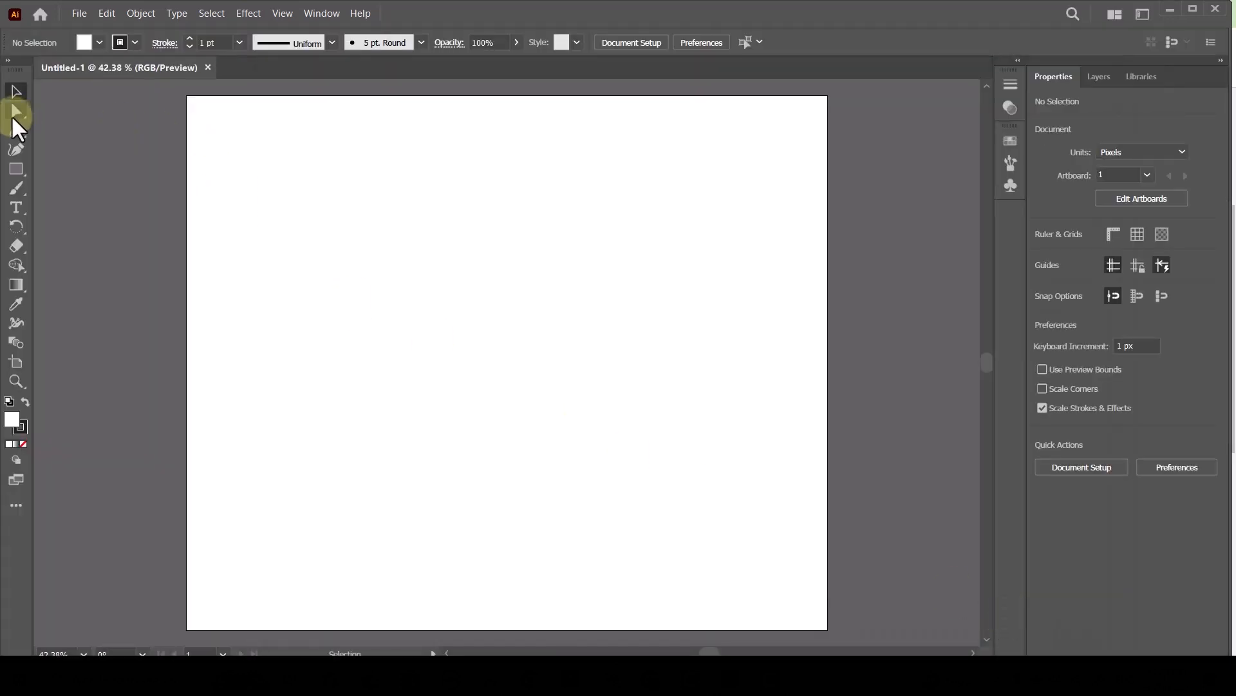
click(16, 207)
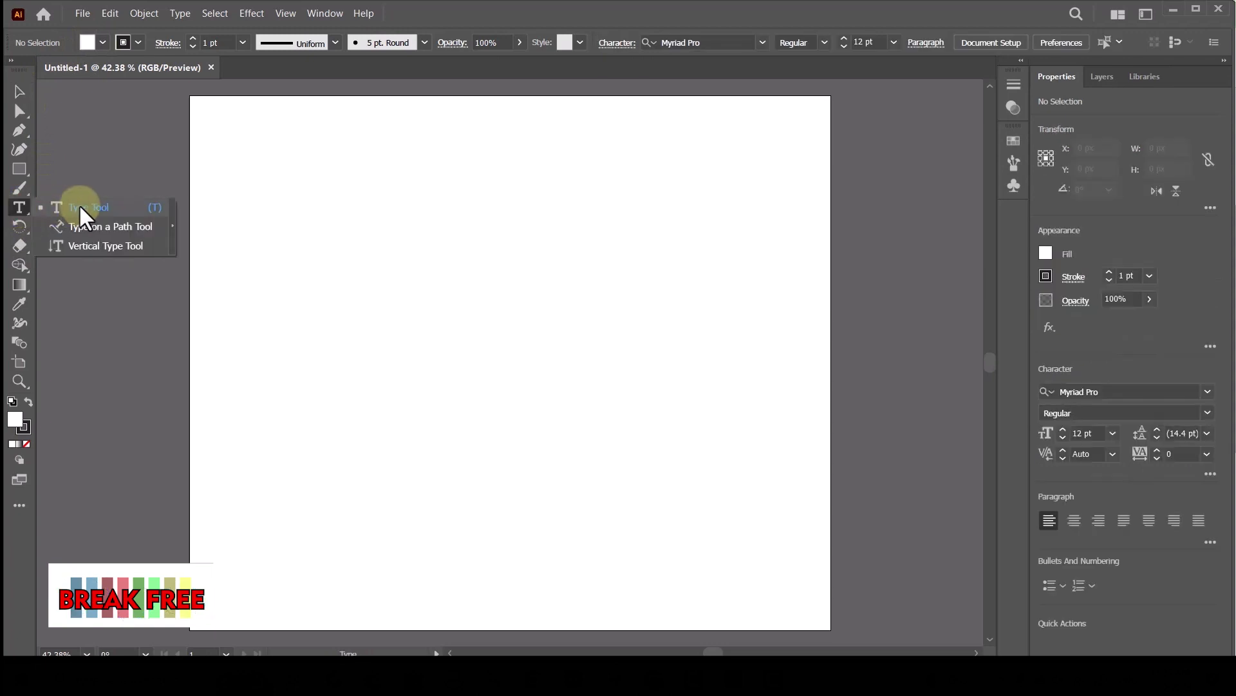
click(343, 327)
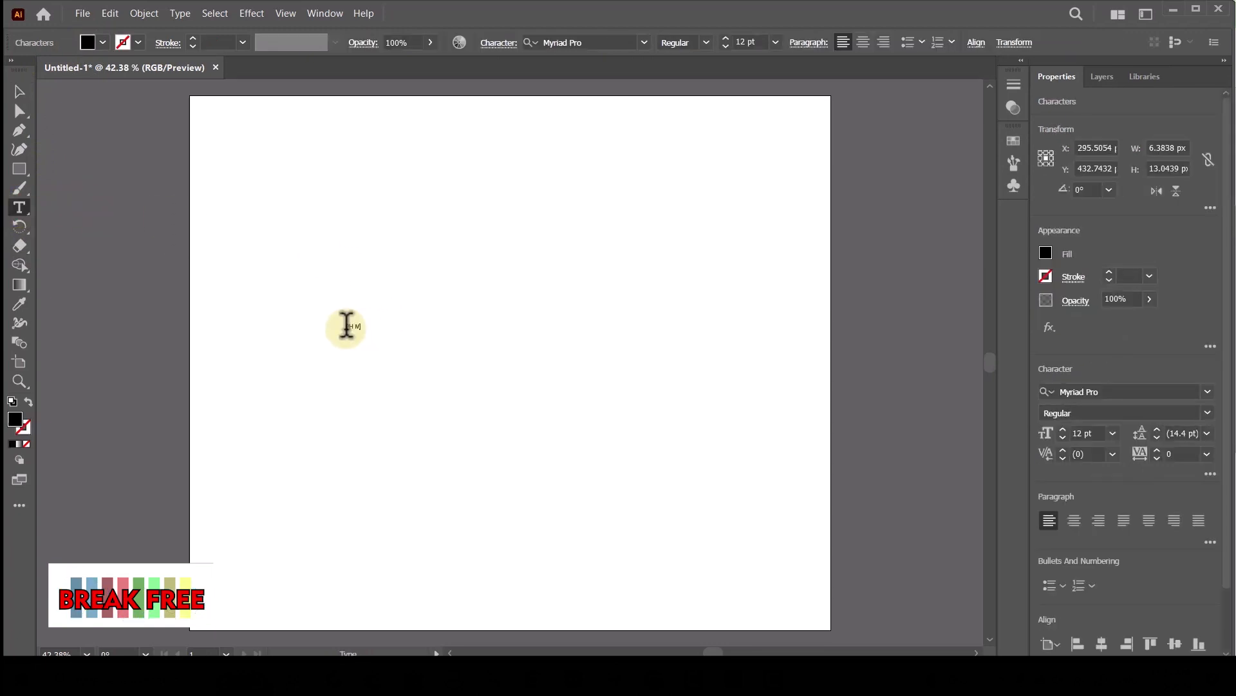
click(18, 91)
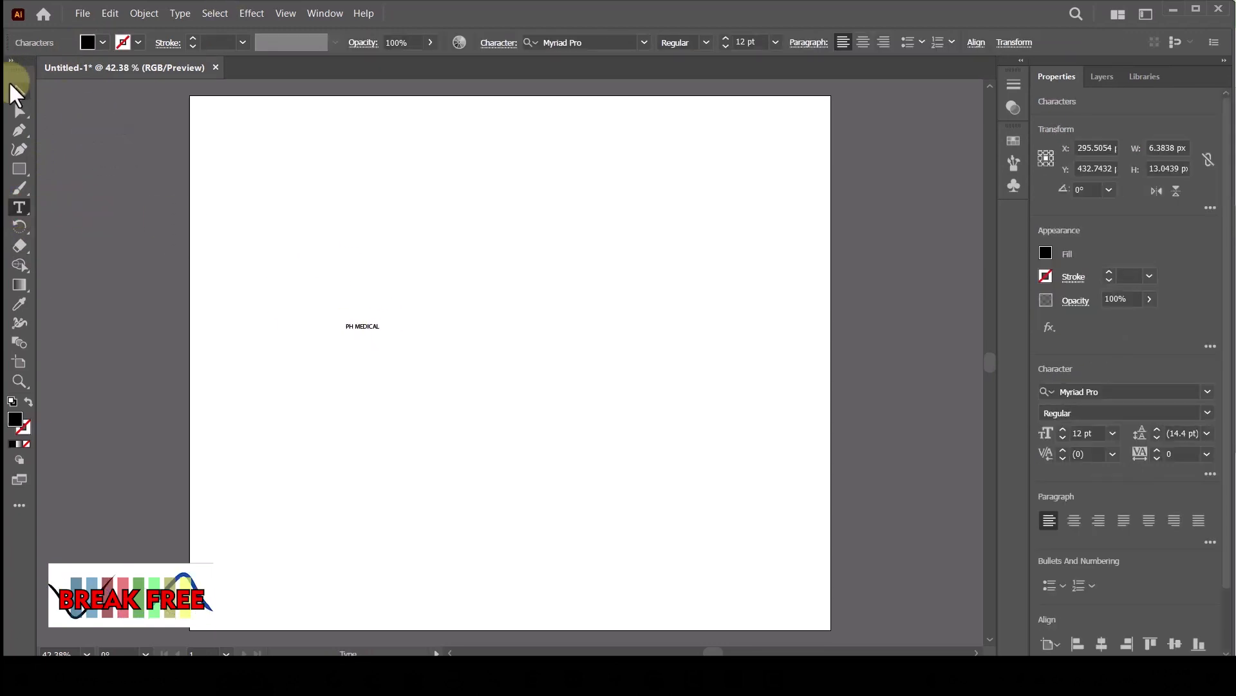
- Enlarge the PH MEDICAL text to about 143 pt and position it across the middle of the artboard
drag(380, 322, 570, 278)
drag(380, 347, 518, 348)
- Set the text's font to Acumin Variable Concept in the Regular style and shift it slightly lower
click(644, 43)
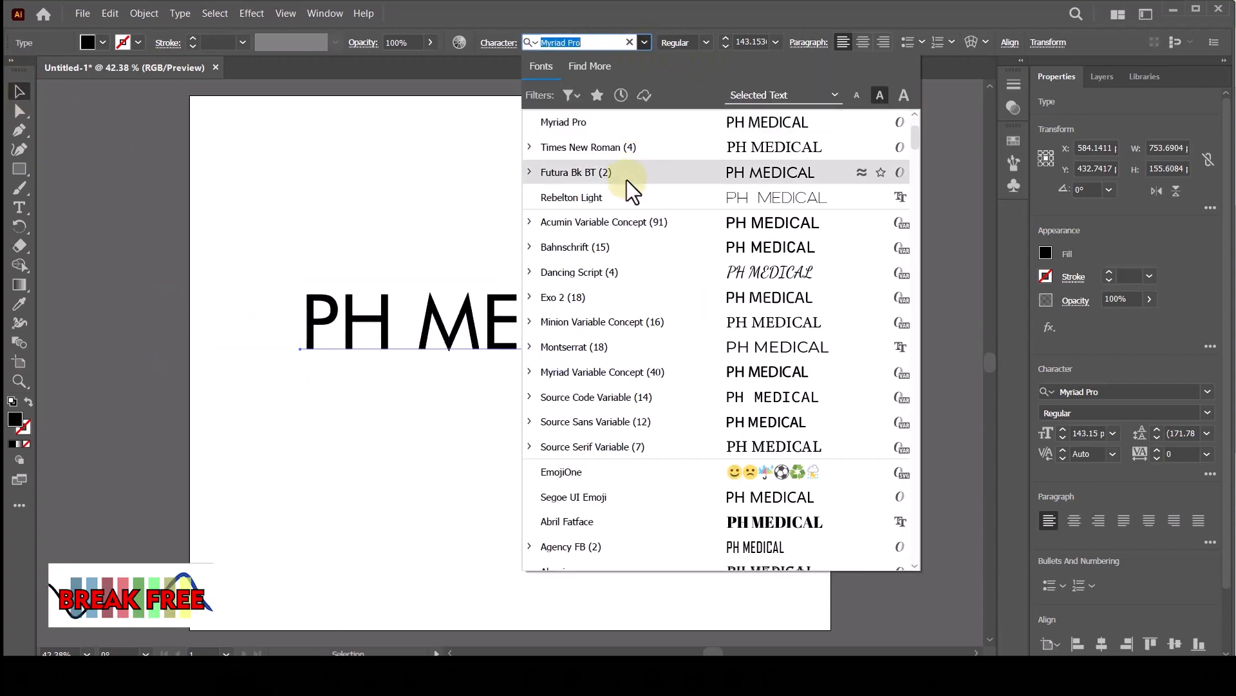
click(627, 221)
drag(545, 358, 528, 372)
click(795, 42)
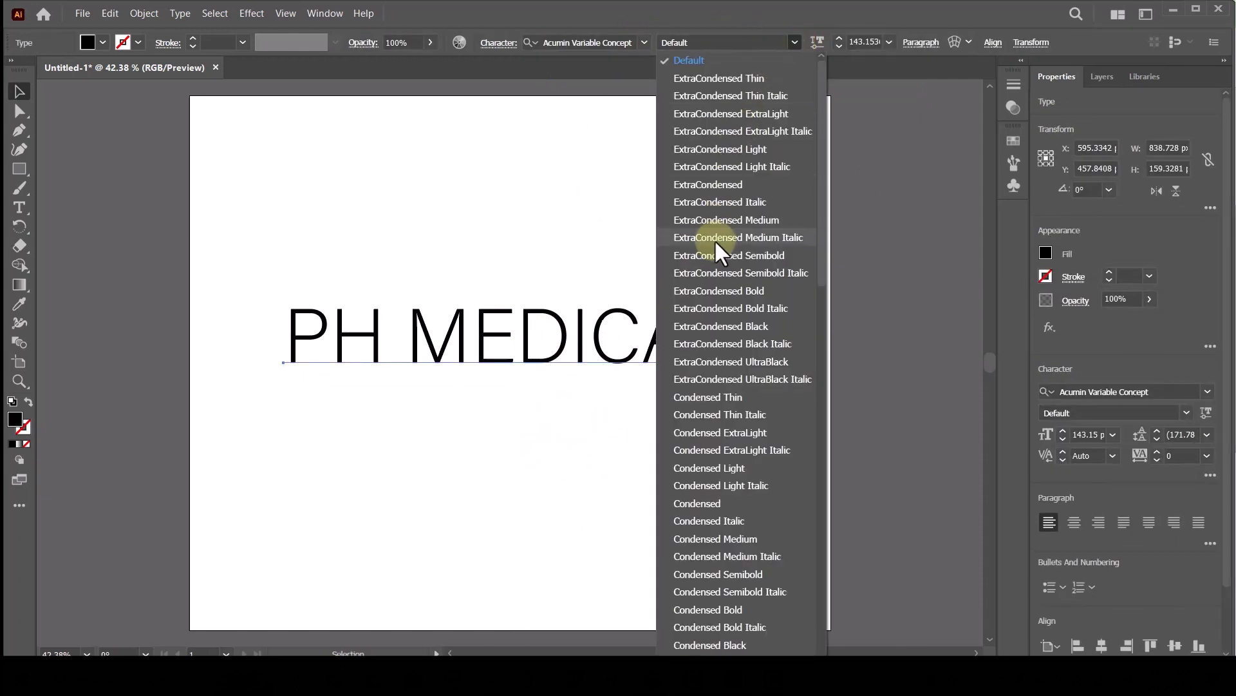
scroll(729, 483, down, 13)
click(709, 405)
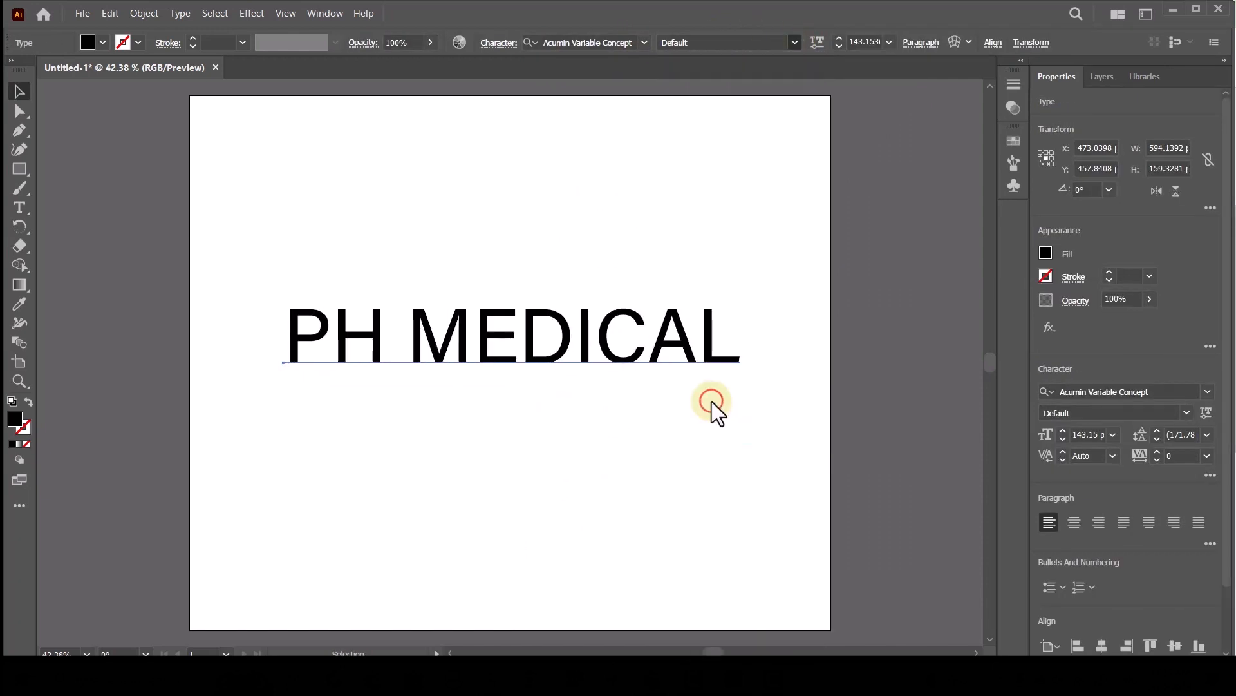
click(483, 436)
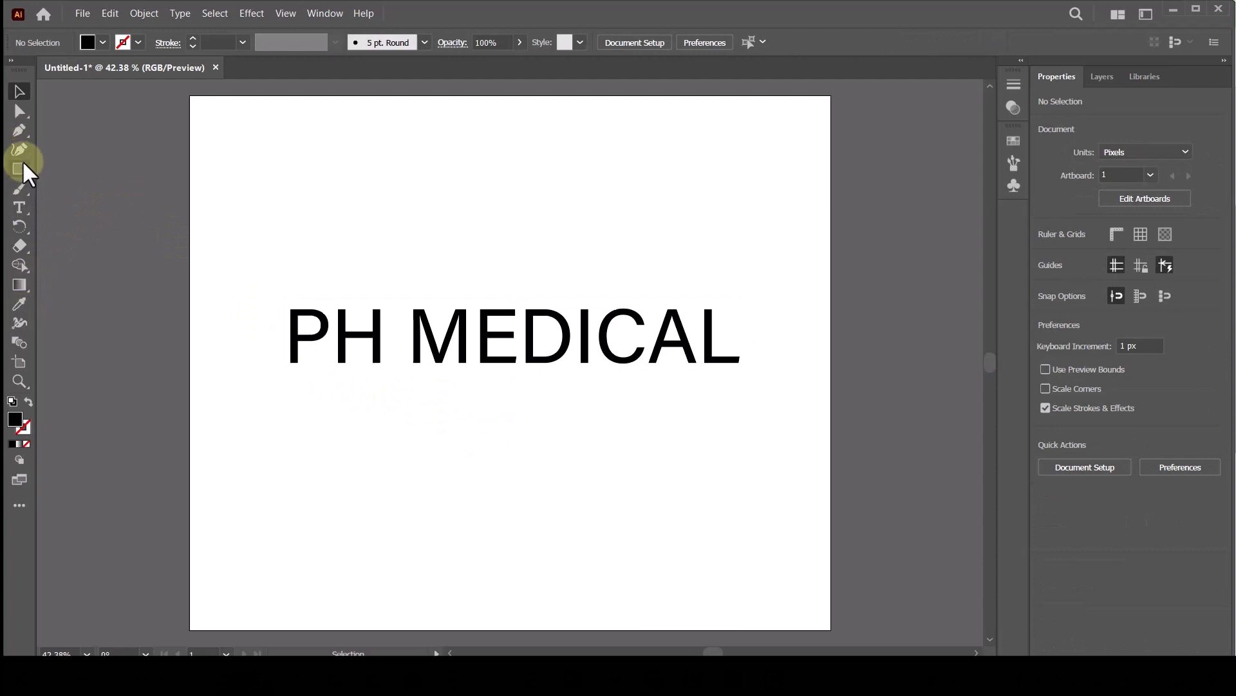
- Draw an unfilled rectangle with a 1 pt black stroke around "PH", about 311 × 193 px, ending near the M
drag(20, 169, 86, 168)
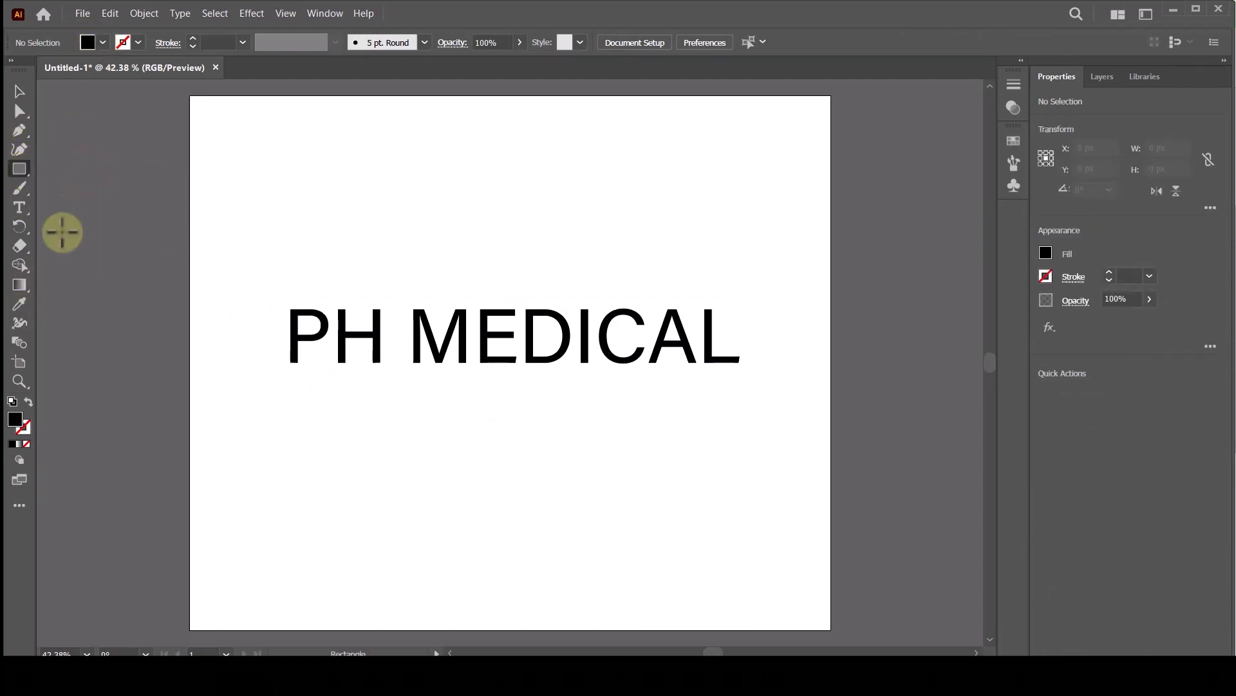
click(29, 401)
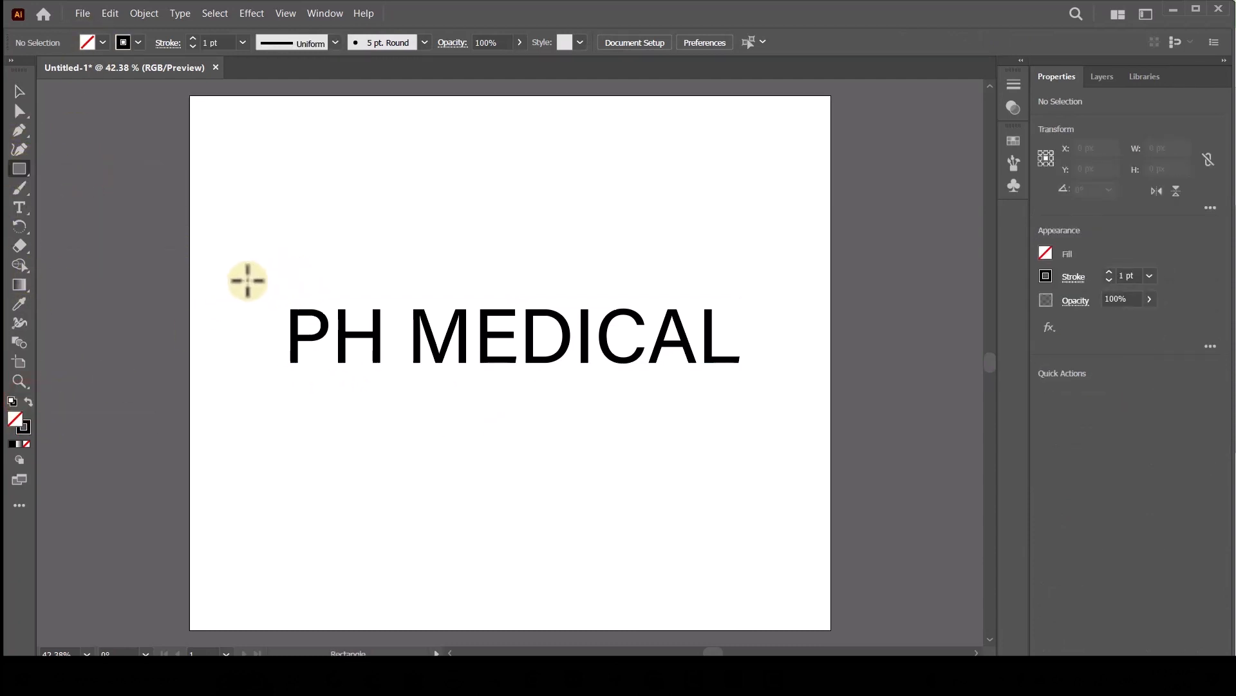
drag(248, 279, 414, 381)
click(19, 91)
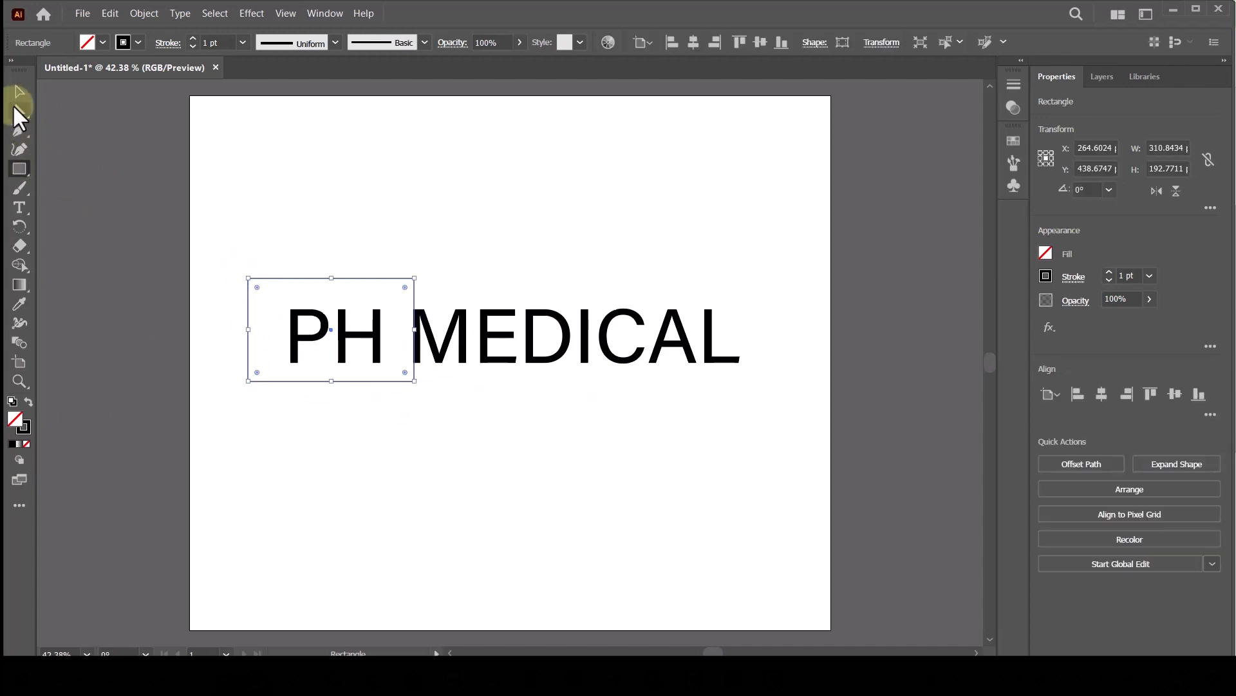
click(406, 486)
- Align the rectangle and the text on their vertical centres
drag(292, 231, 599, 413)
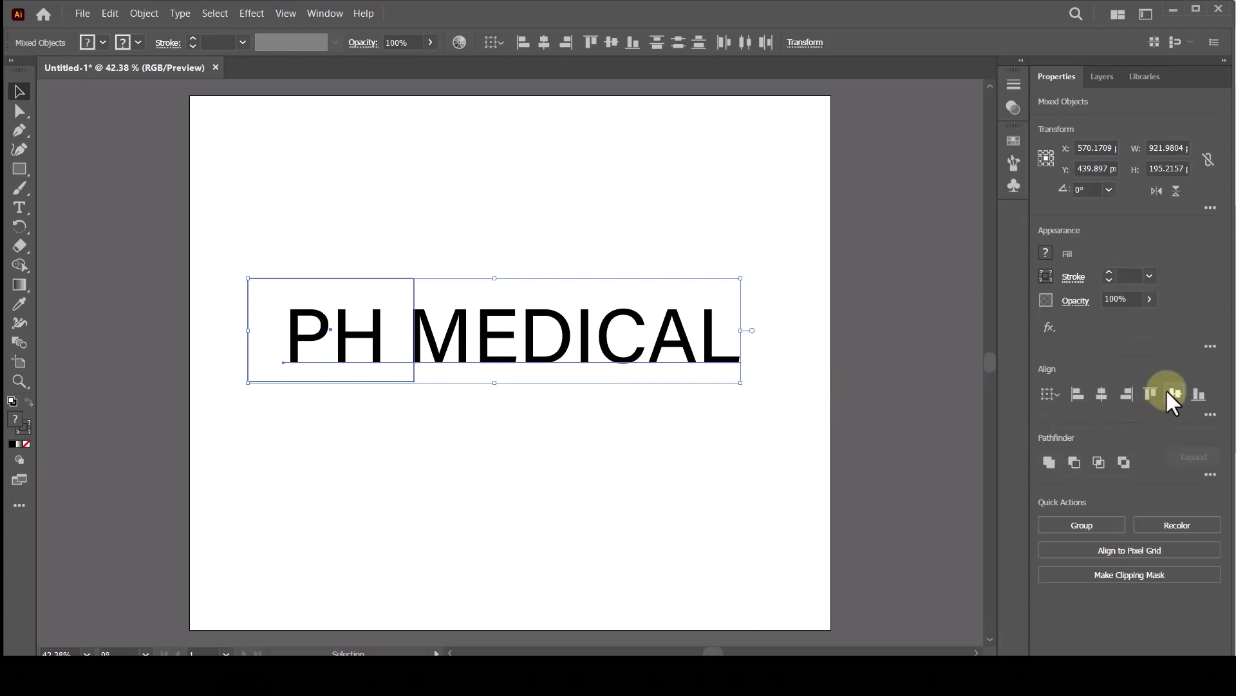
click(1169, 395)
click(456, 430)
- In outline display, narrow the rectangle to about 309 px so its right side meets the M's left edge, and return to preview
key(z)
click(423, 358)
click(628, 369)
click(342, 359)
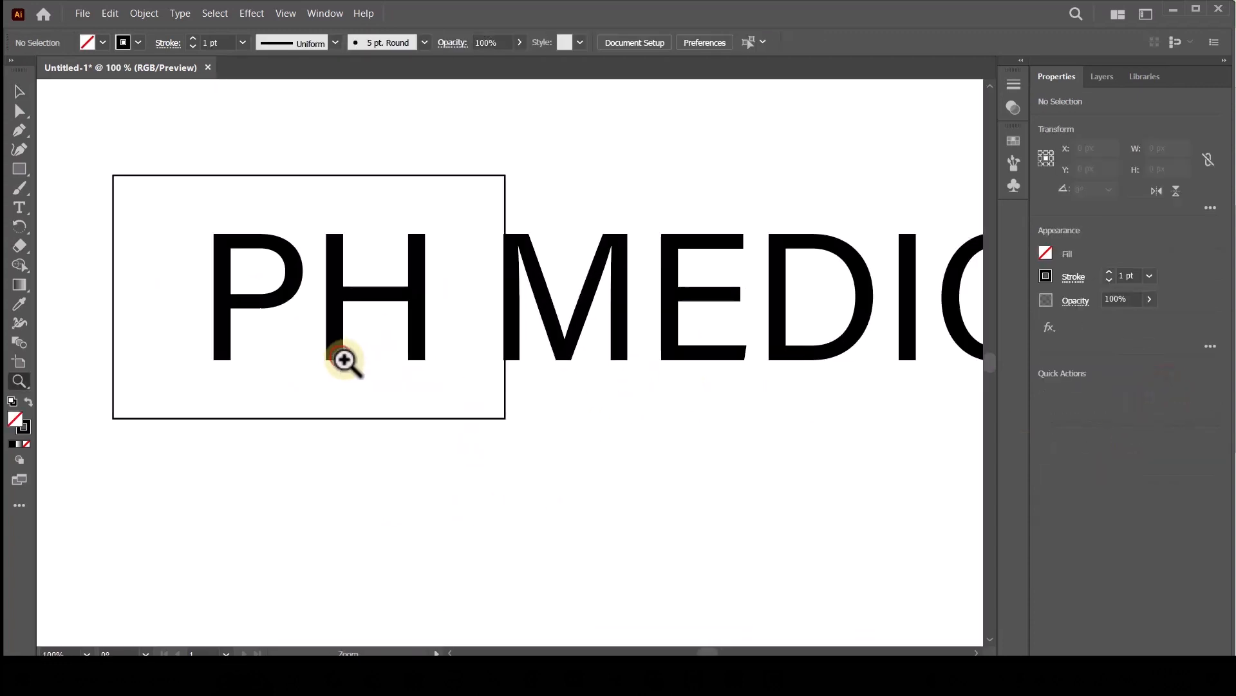
key(ctrl+y)
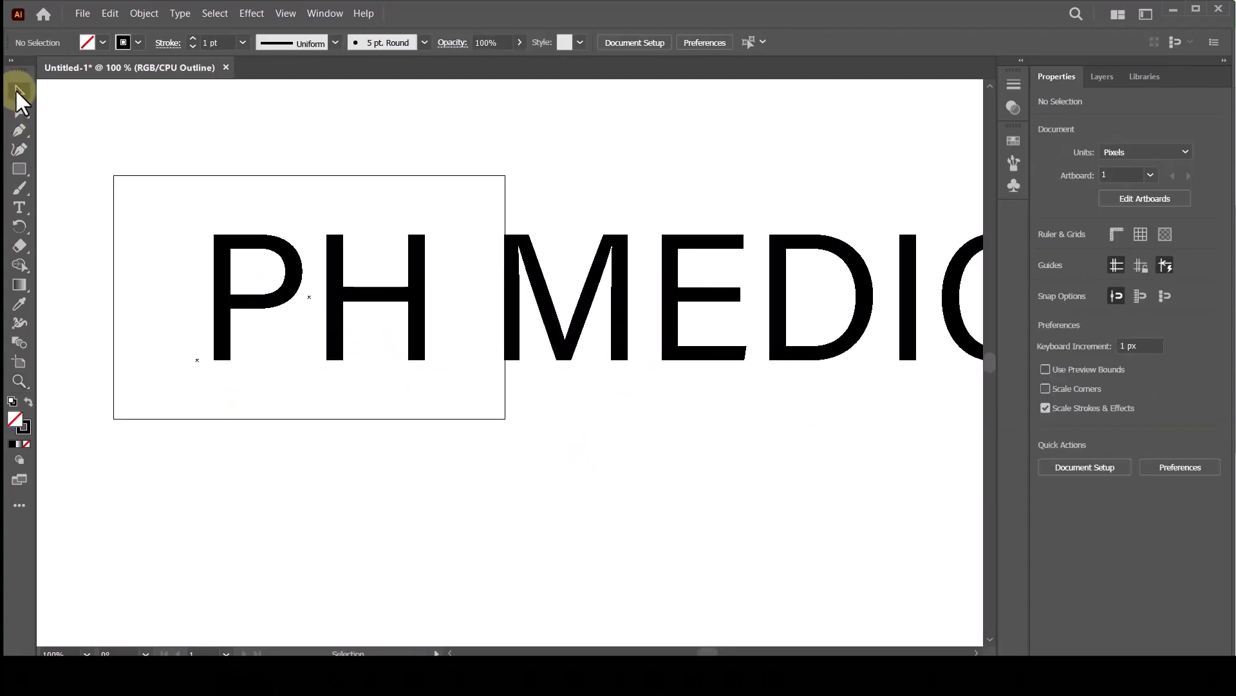
click(523, 334)
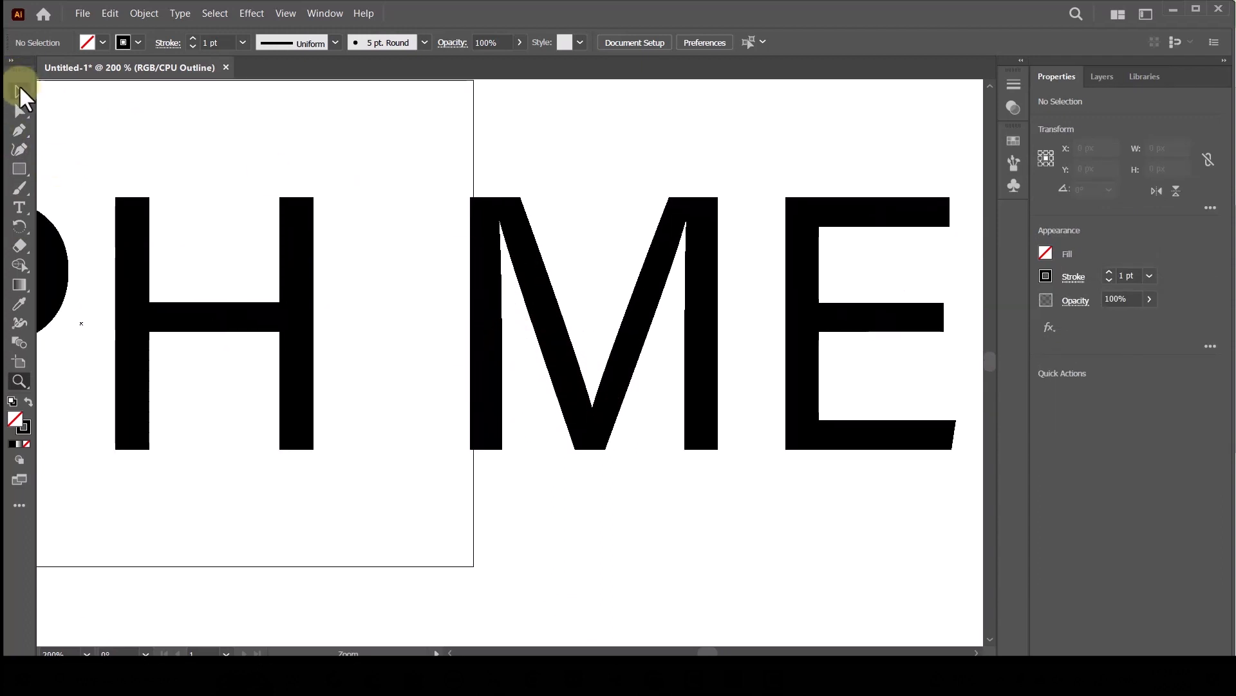
click(20, 94)
click(472, 169)
drag(474, 322, 469, 329)
key(ctrl+y)
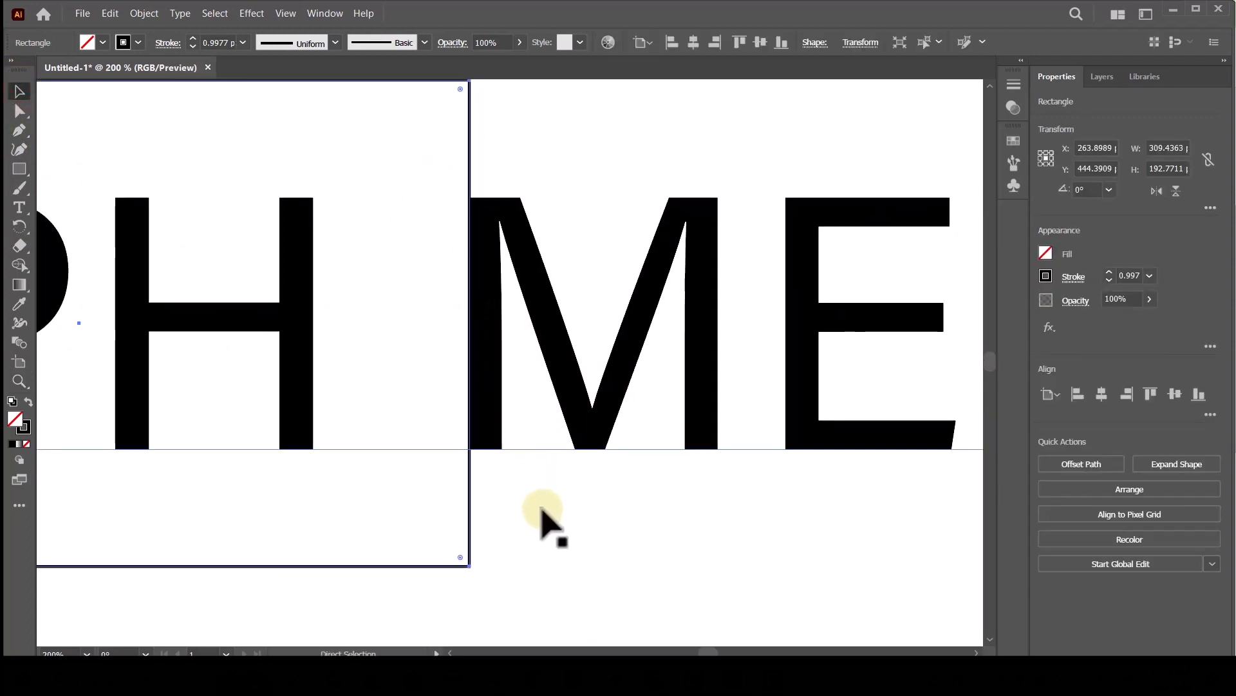
click(552, 504)
key(ctrl+minus)
key(ctrl+minus)
key(ctrl+minus)
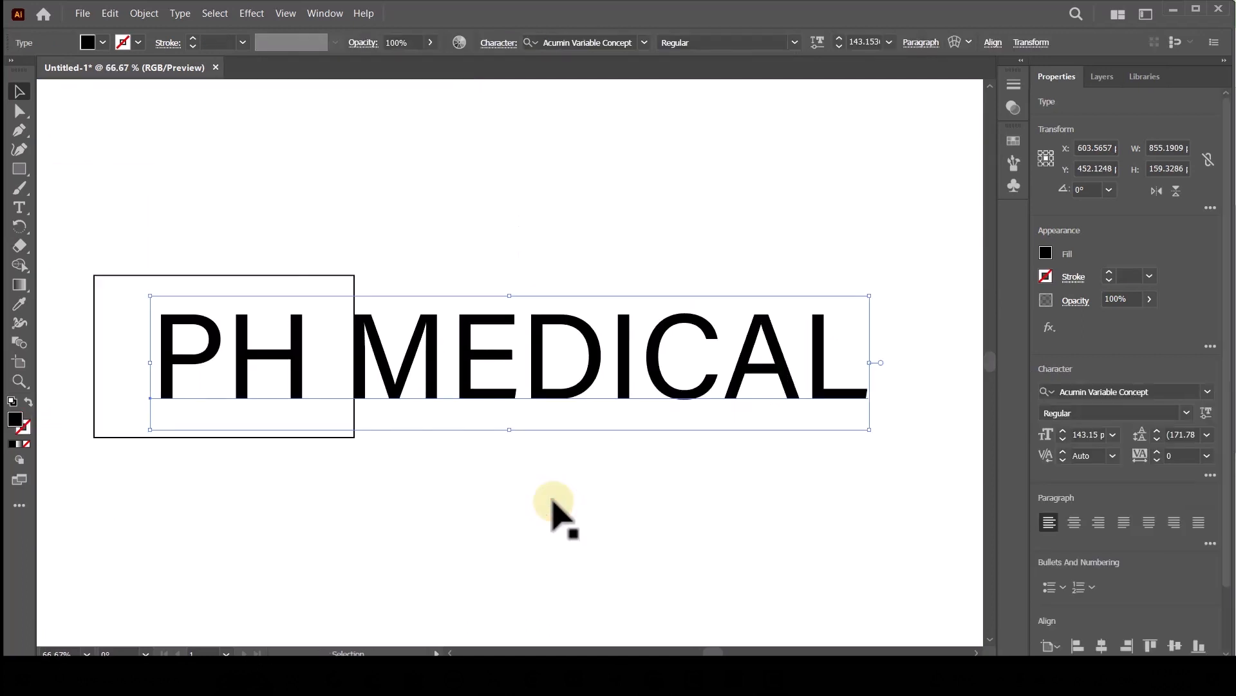
- In outline display, cut the rectangle's right side with the Scissors tool along the M's left edge
click(96, 277)
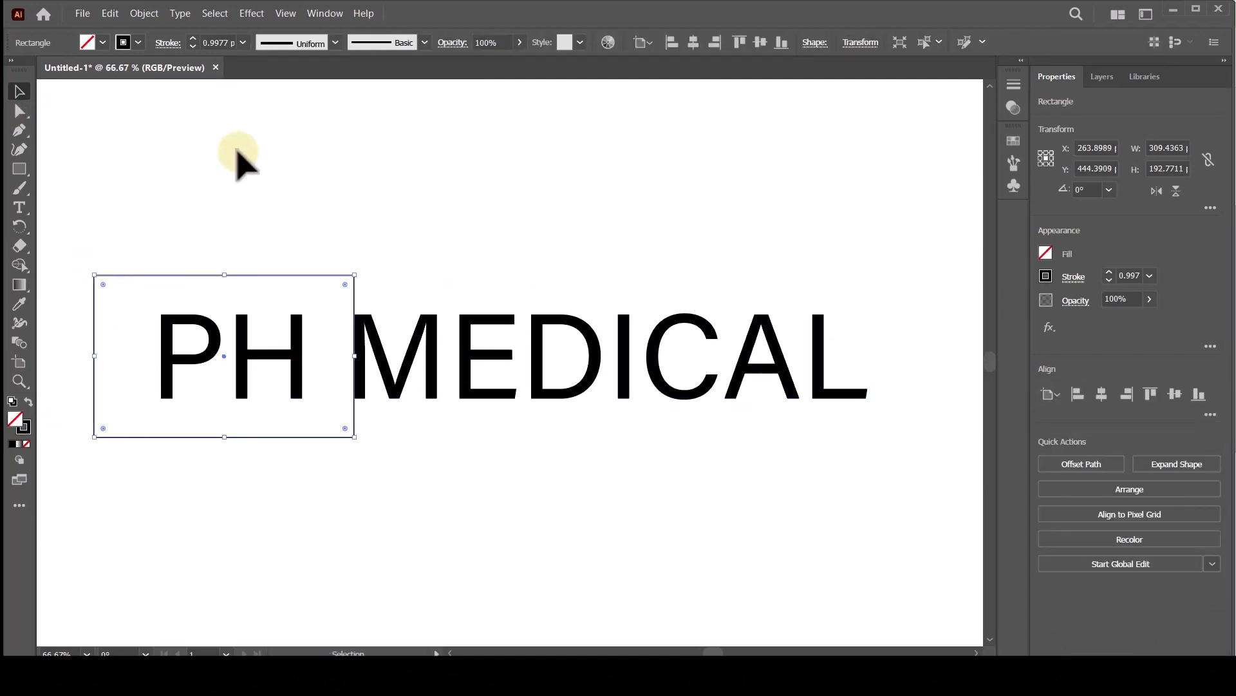
key(ctrl+plus)
key(ctrl+plus)
key(ctrl+plus)
key(ctrl+y)
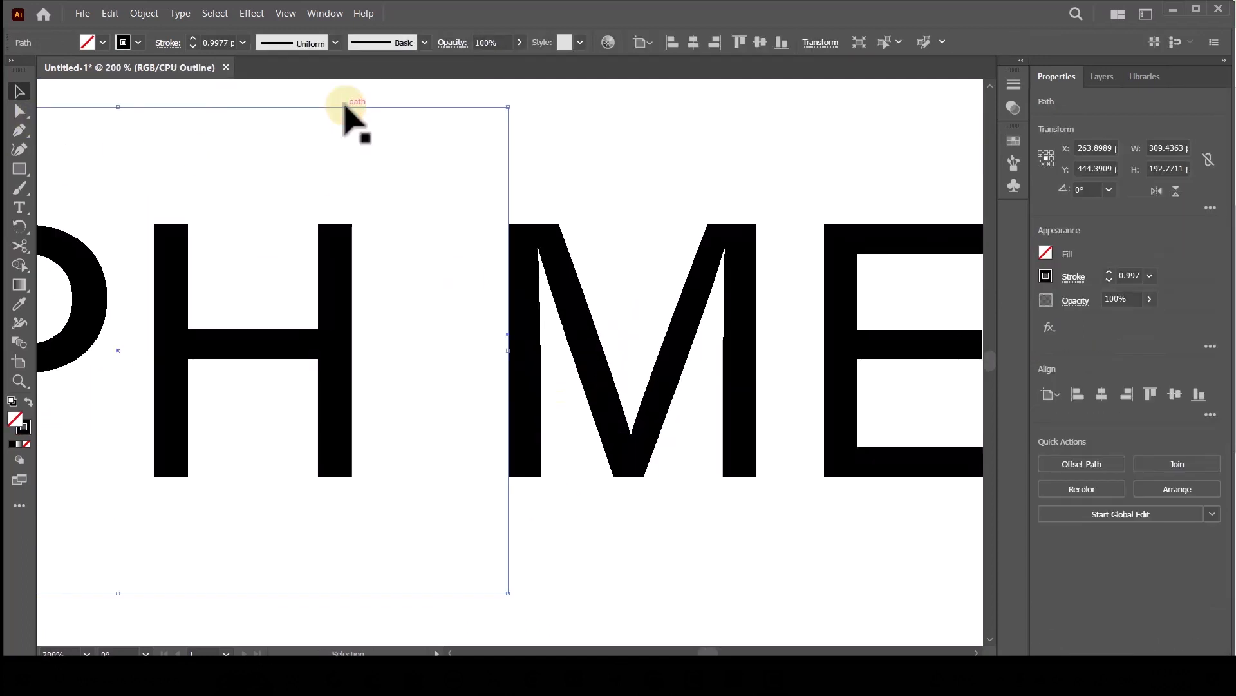
click(20, 246)
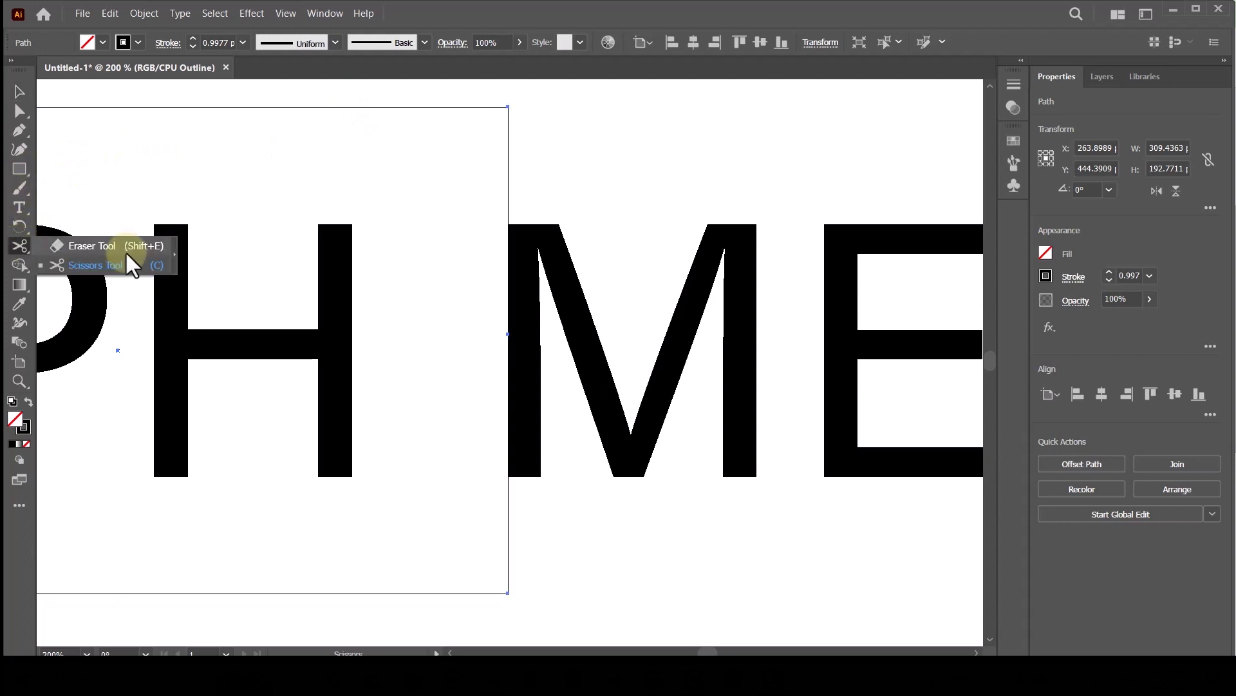
click(509, 350)
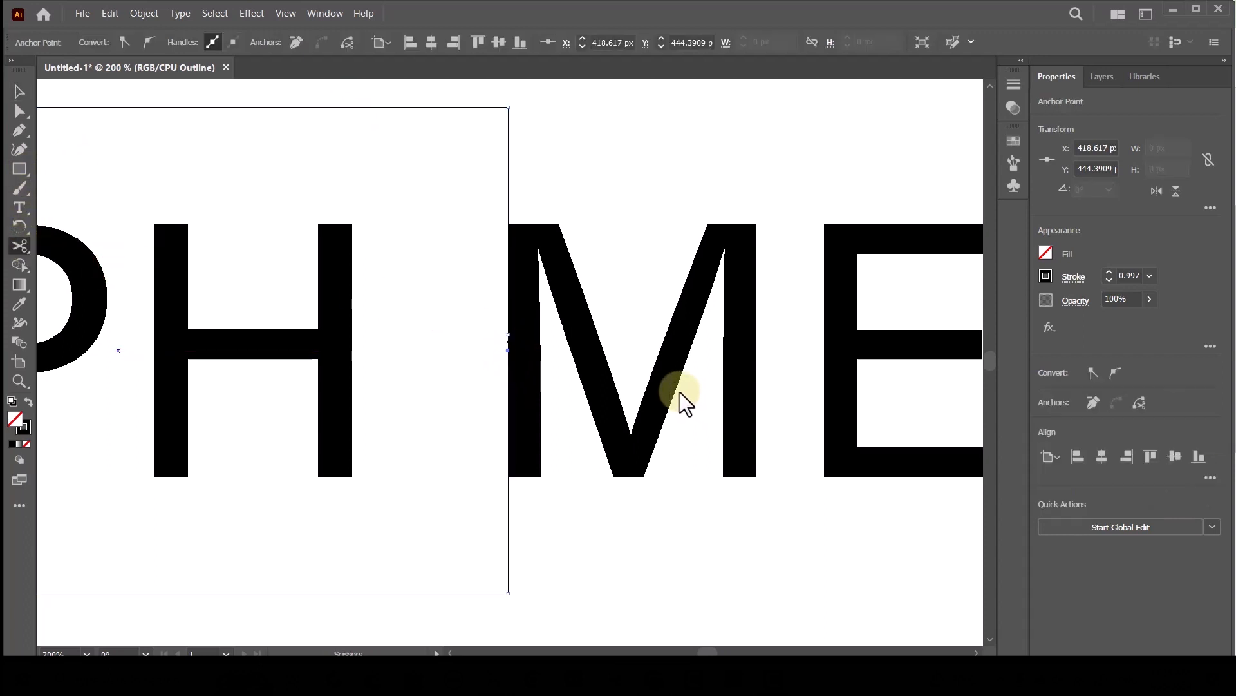
click(508, 474)
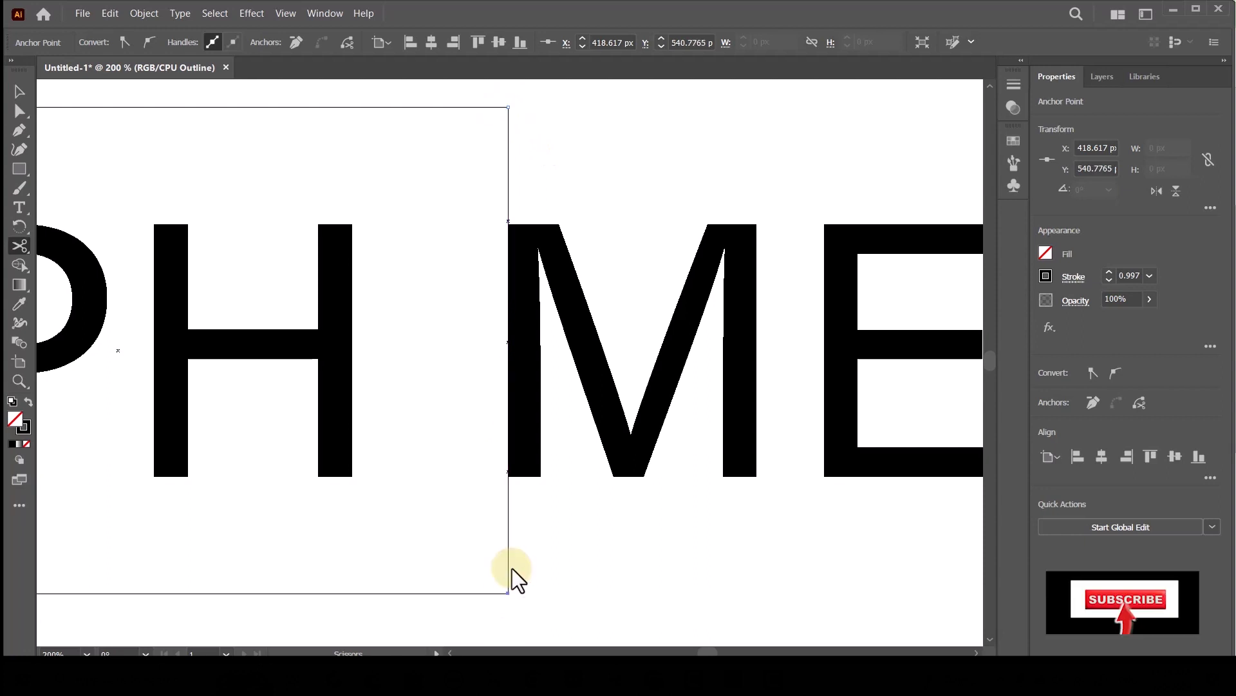
- Pull the cut upper and lower segments of the rectangle's right side away from the frame and remove them
click(16, 94)
click(19, 111)
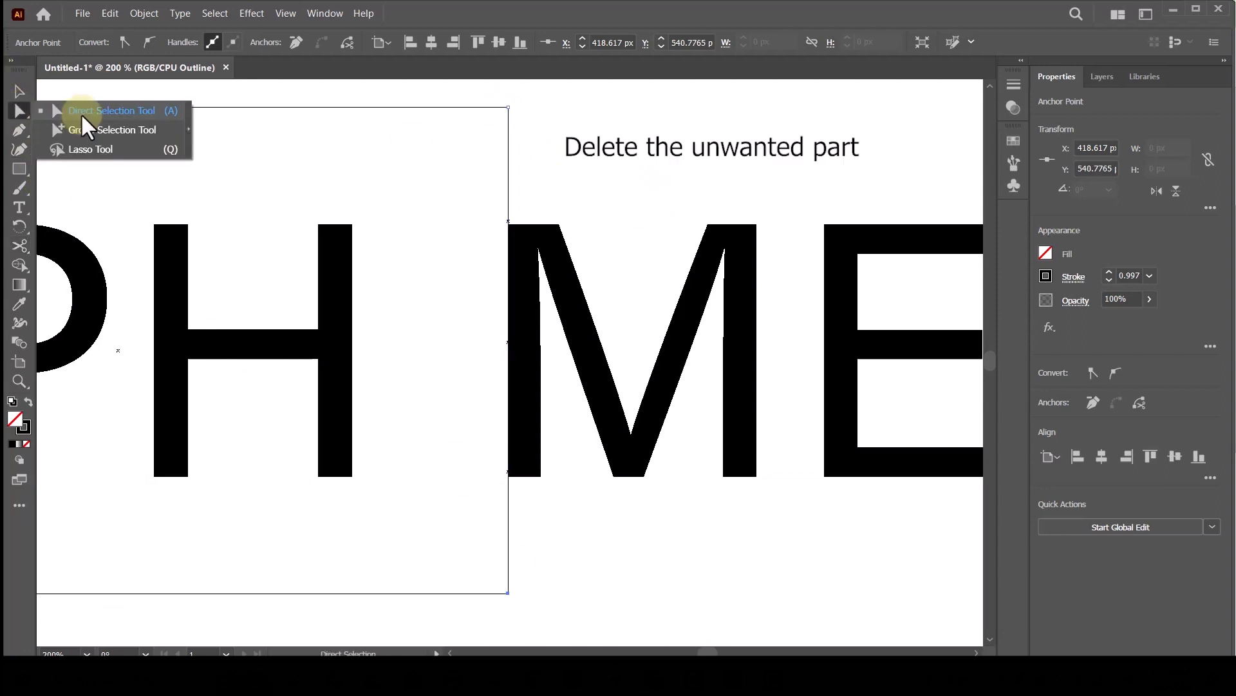
click(83, 116)
click(566, 145)
drag(509, 155, 577, 155)
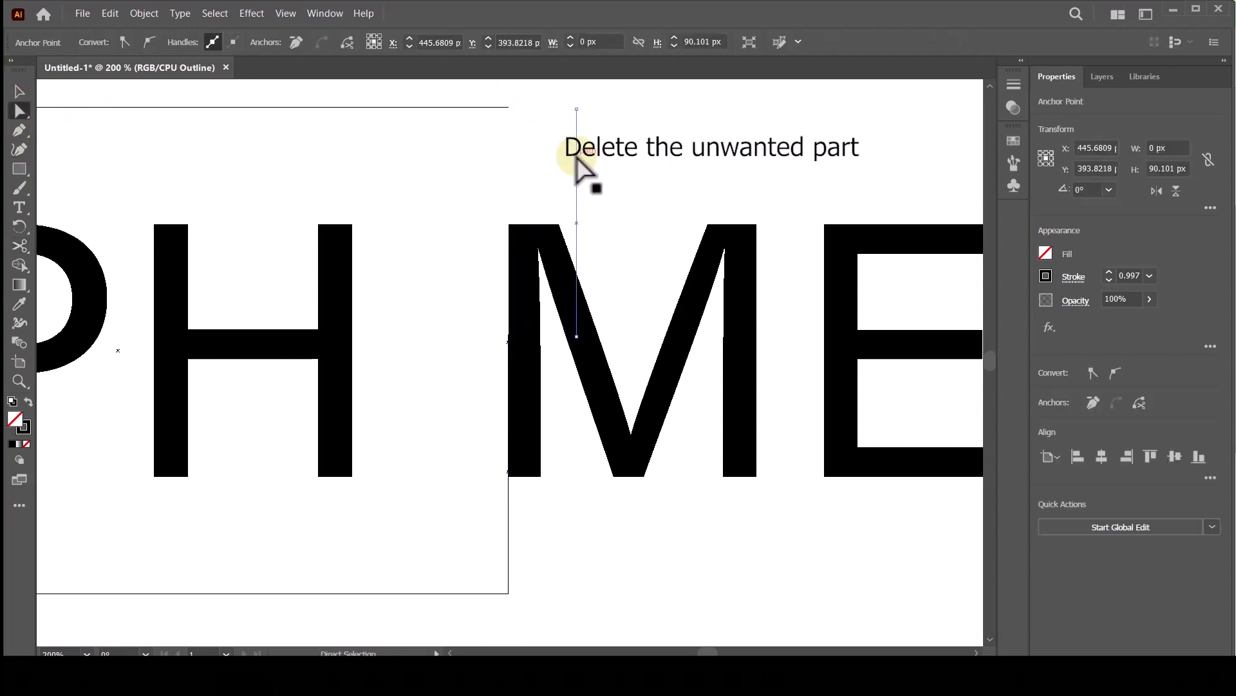
drag(511, 533, 558, 542)
- Delete the short leftover path segment beside the M's left stem
key(z)
click(539, 378)
click(497, 393)
click(496, 393)
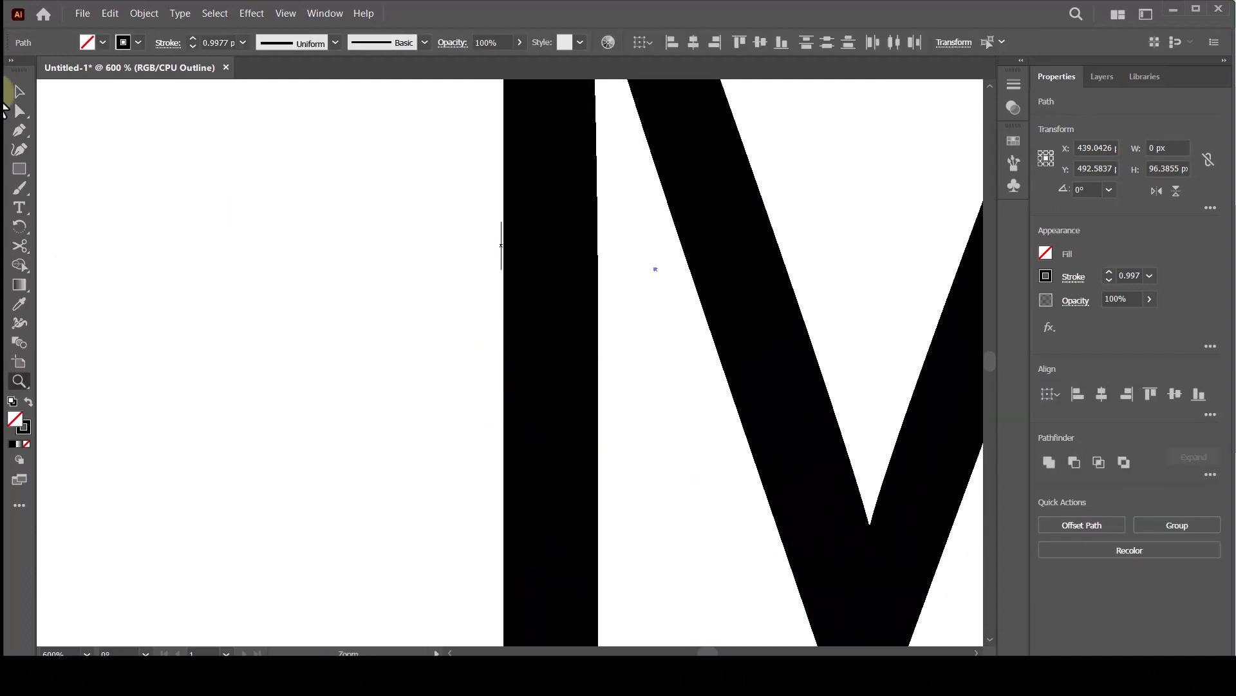
click(25, 106)
drag(501, 237, 539, 243)
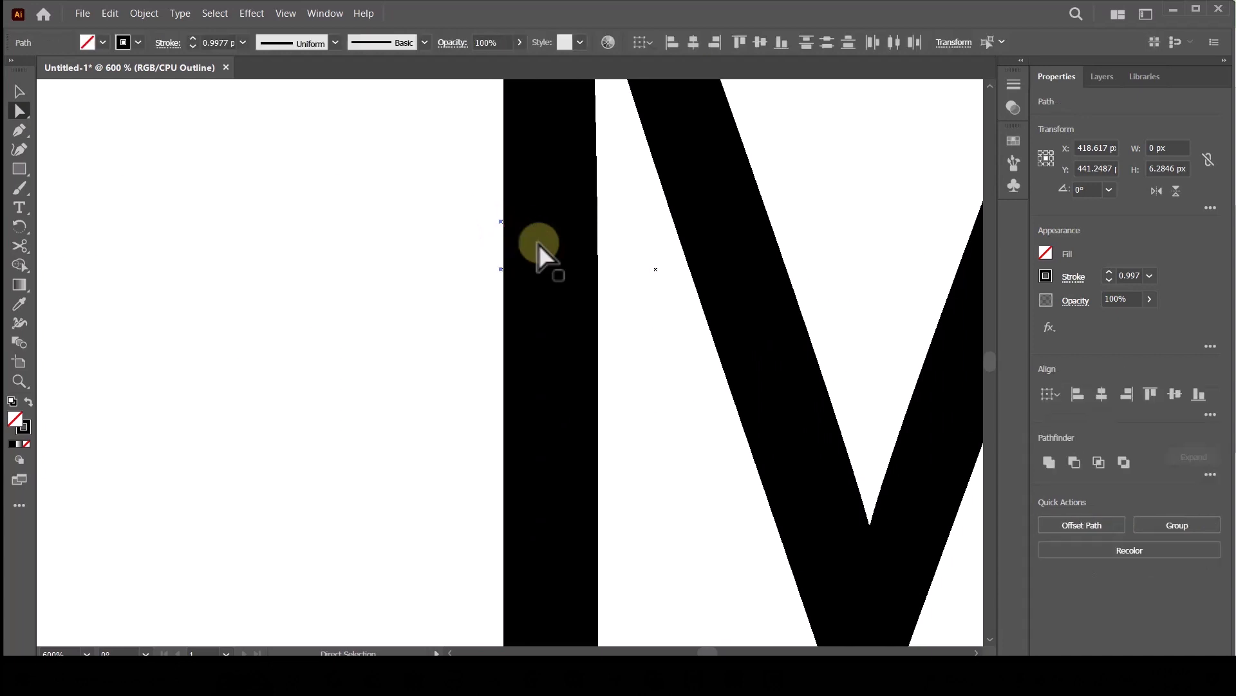
click(501, 270)
key(Delete)
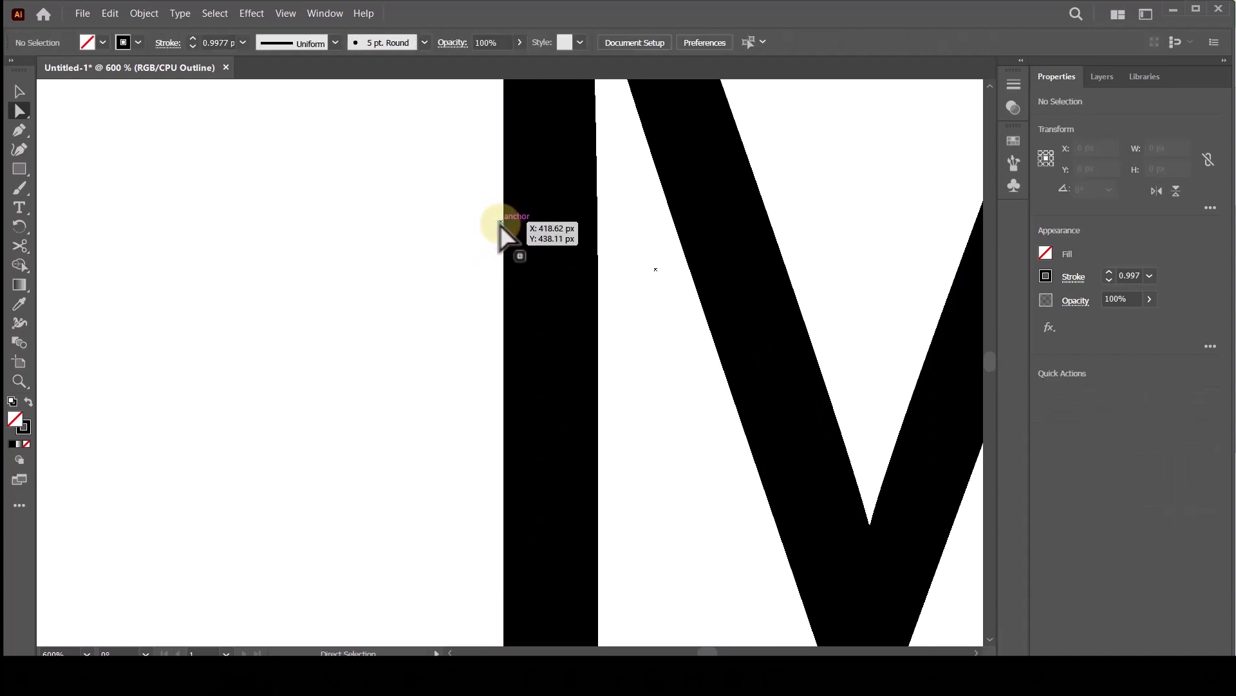
- Switch the open frame and text from outline back to preview display and clear the selection
click(810, 215)
key(ctrl+minus)
key(ctrl+minus)
key(ctrl+minus)
key(ctrl+minus)
key(ctrl+minus)
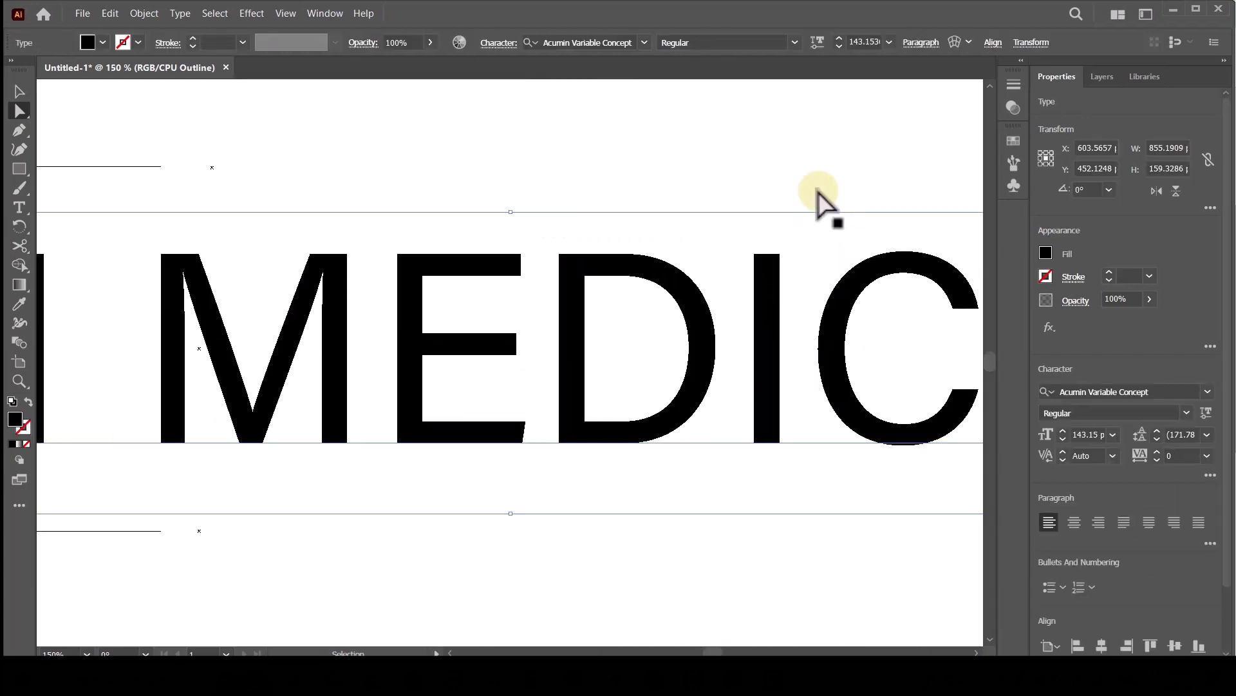
key(ctrl+minus)
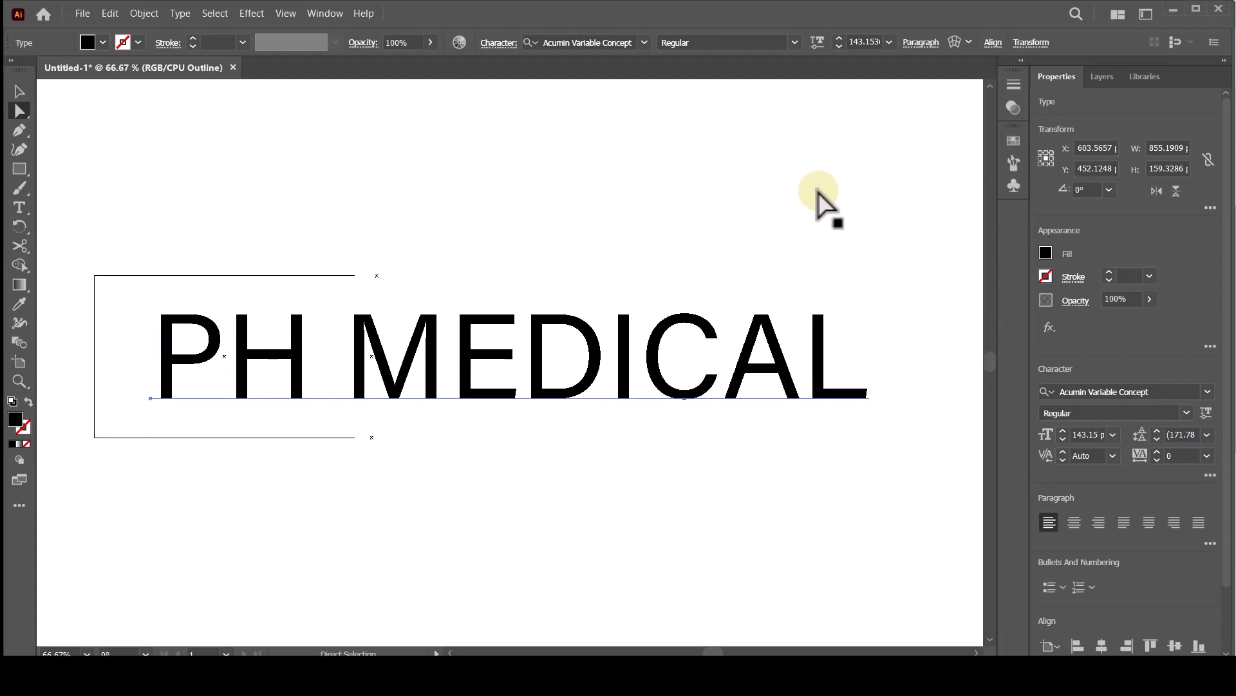
key(v)
click(267, 177)
click(413, 567)
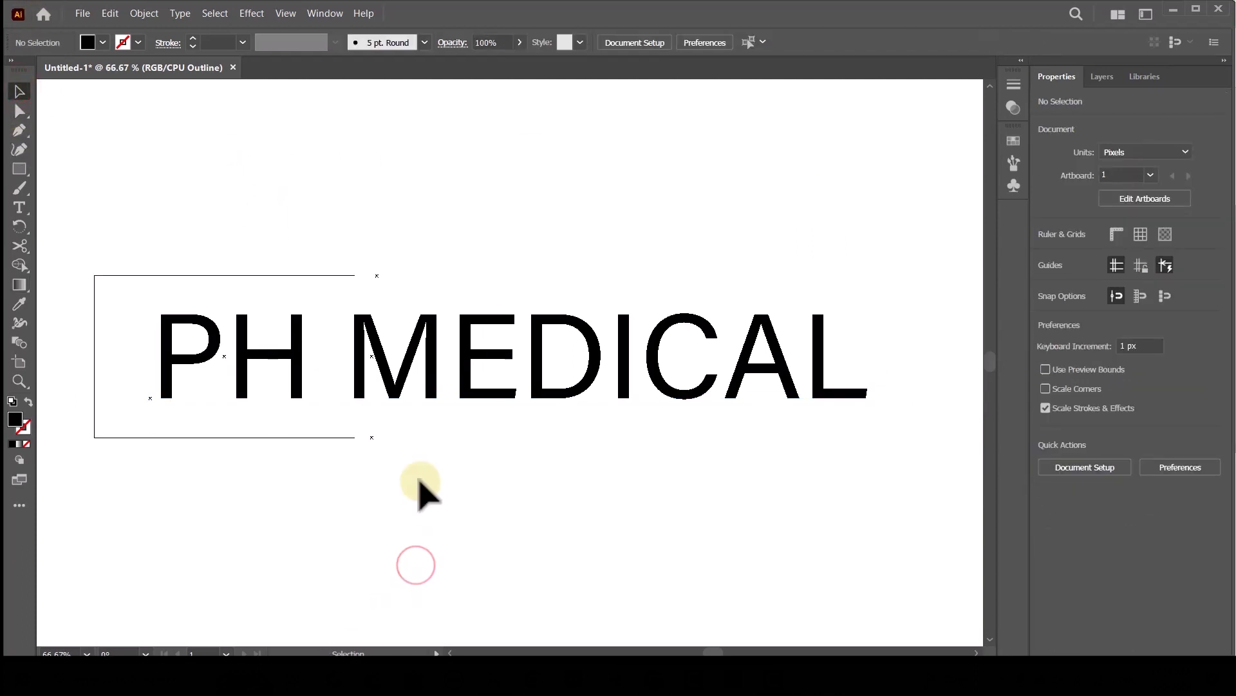
click(304, 275)
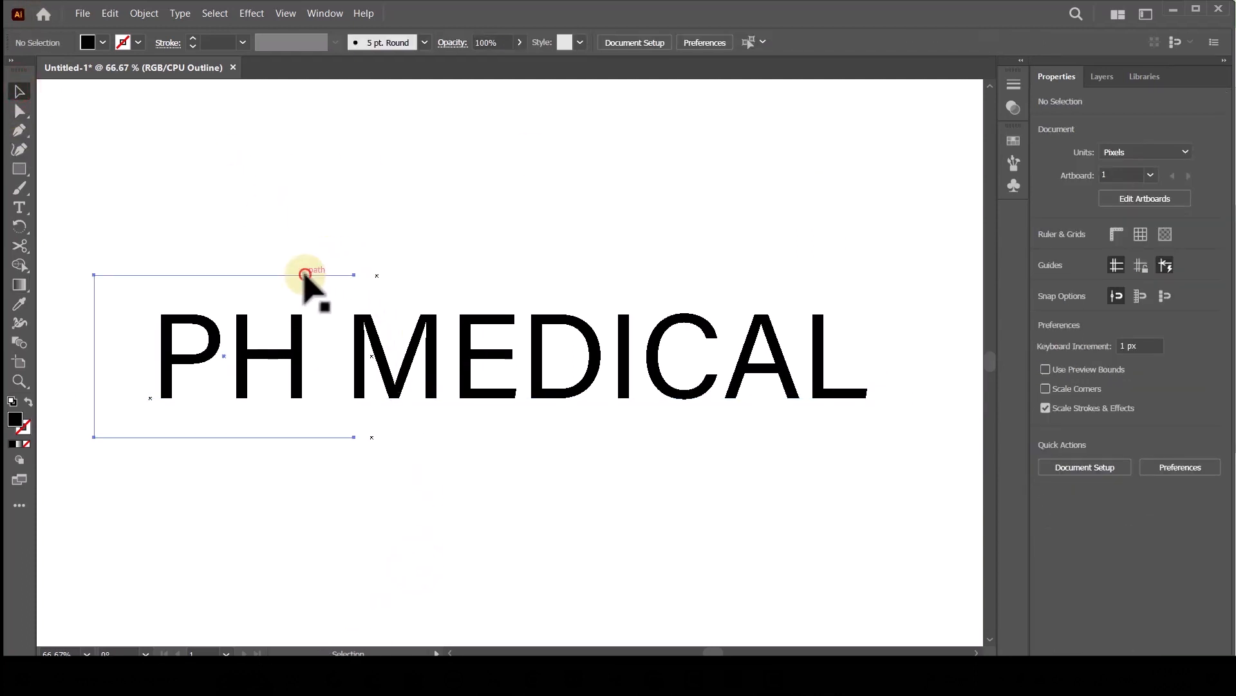
key(ctrl+y)
click(447, 242)
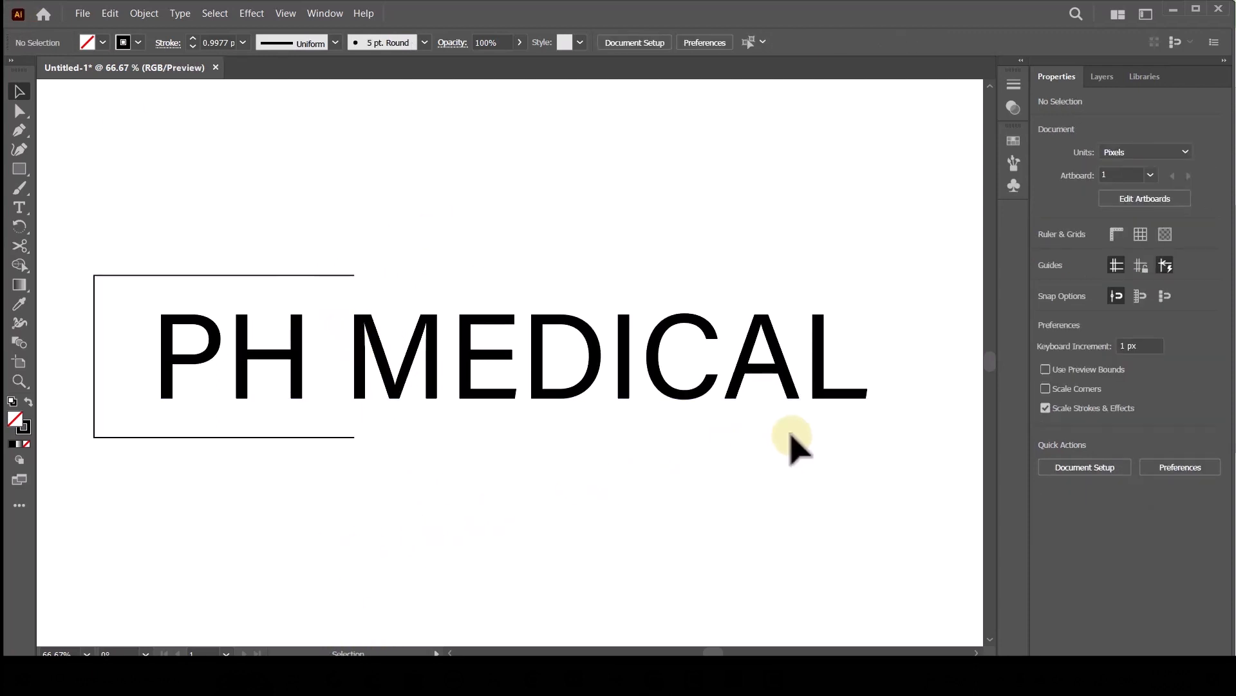
- Scale the text and open frame together to about 551 px wide and move them left of the artboard's centre
key(h)
drag(426, 512, 354, 508)
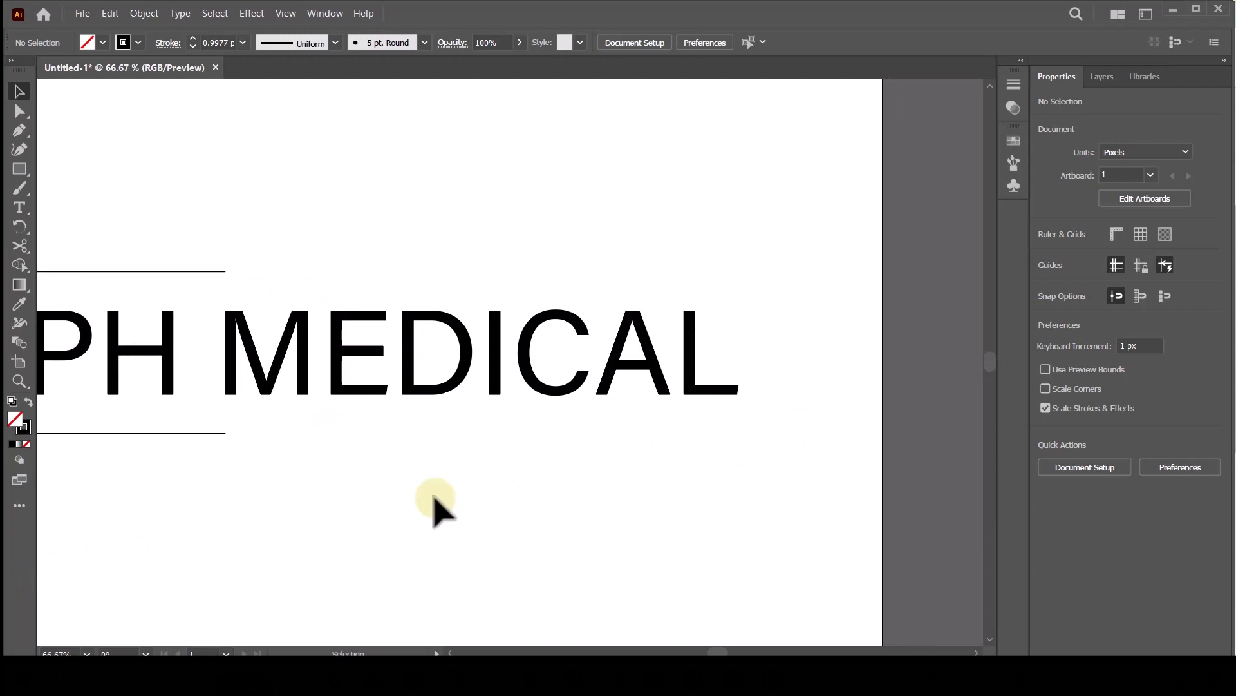
key(ctrl+minus)
key(ctrl+minus)
drag(215, 284, 574, 326)
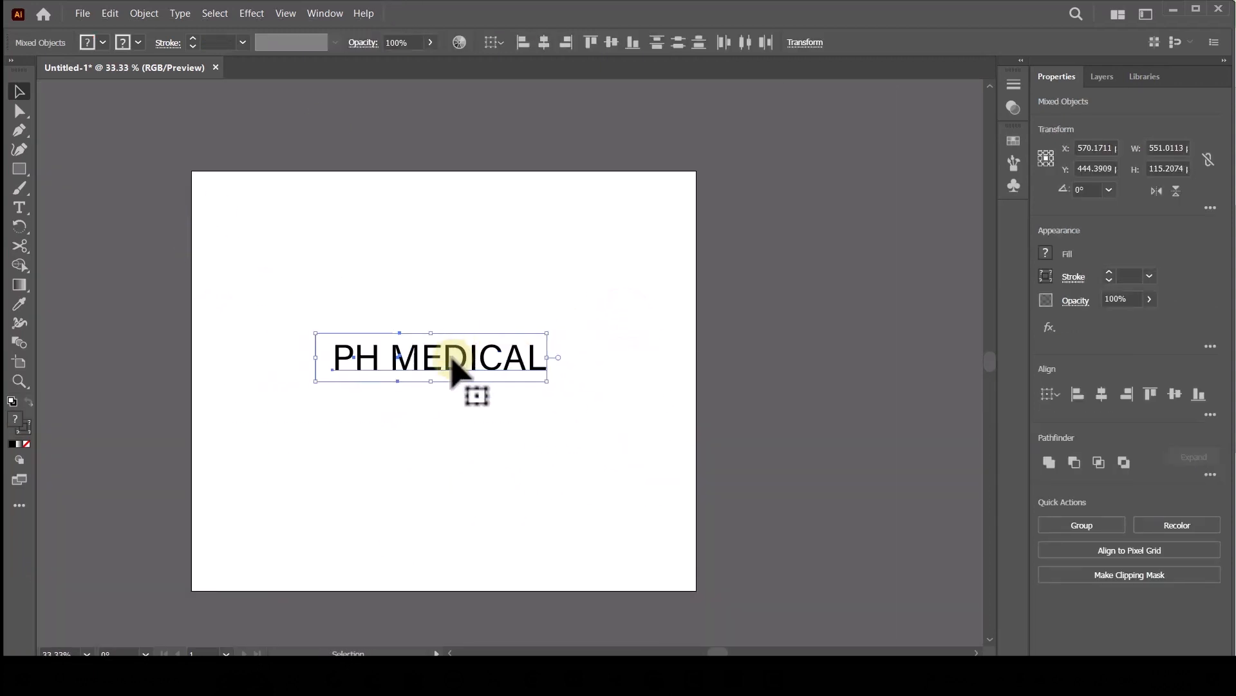
drag(455, 367, 395, 379)
click(419, 468)
click(451, 416)
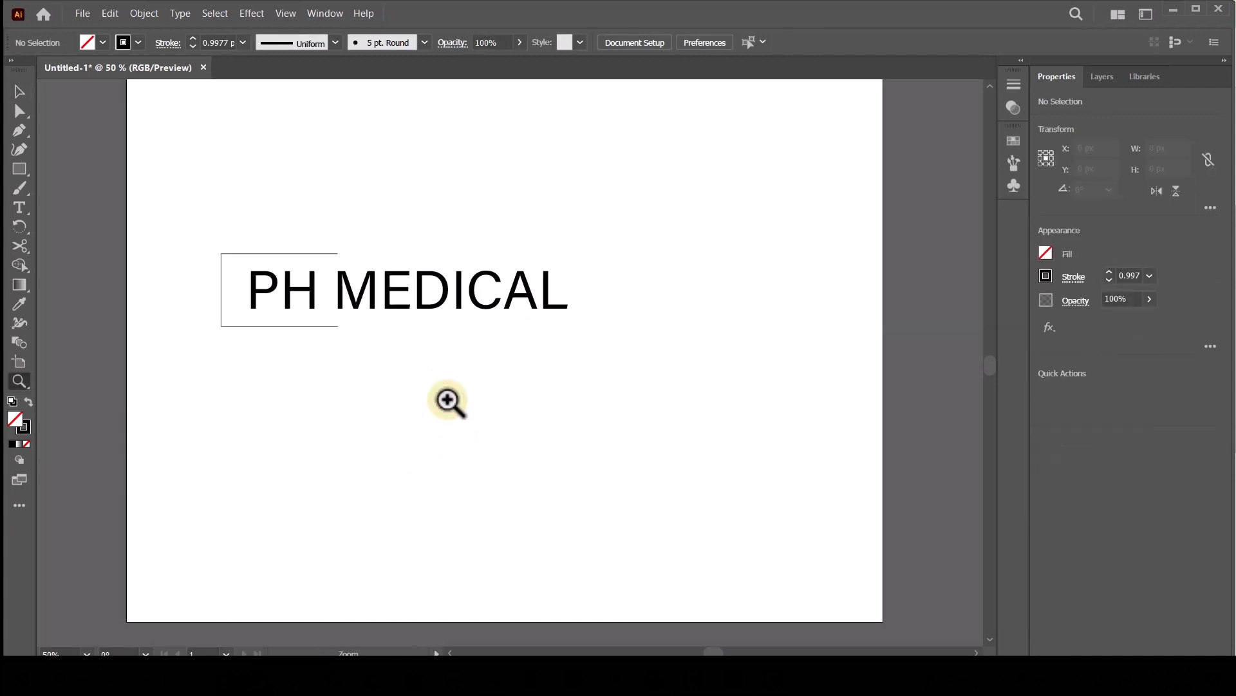
- Draw a black, strokeless vertical rectangle about 21 px wide just after the L of MEDICAL and deselect it
click(447, 399)
drag(21, 166, 54, 170)
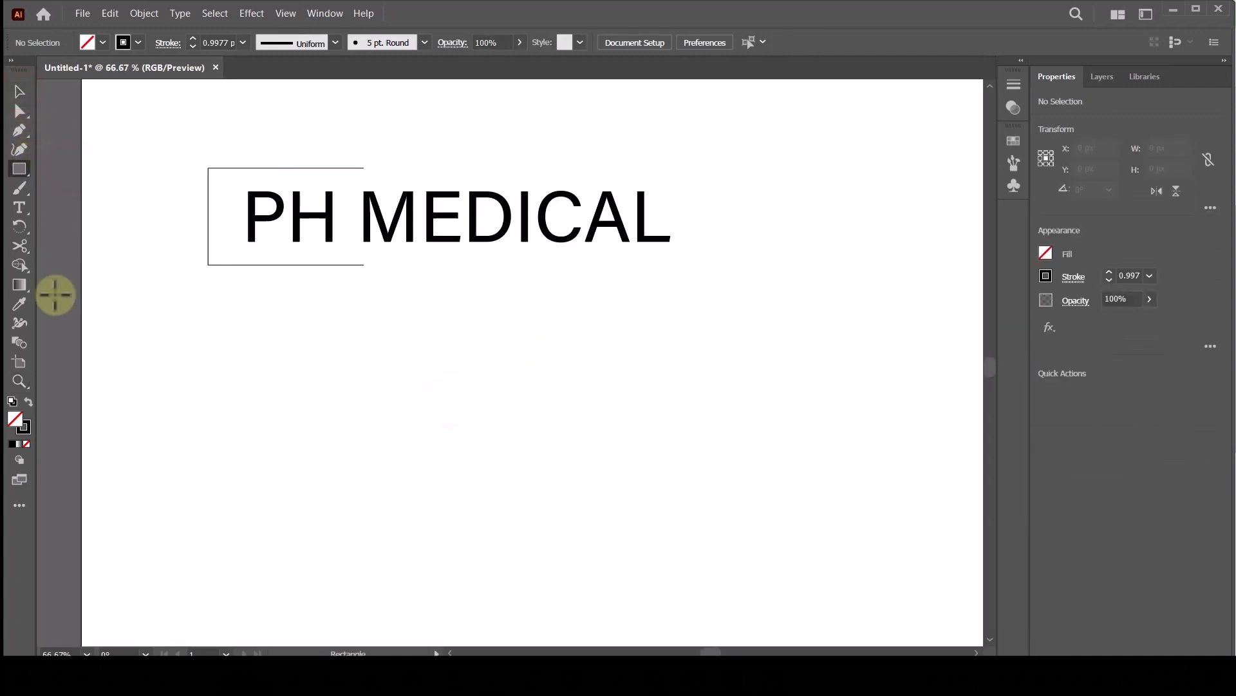
click(27, 400)
drag(687, 188, 705, 247)
click(19, 91)
click(371, 385)
- Show the rulers and place two horizontal guides at the top edge and baseline of the text
key(ctrl+t)
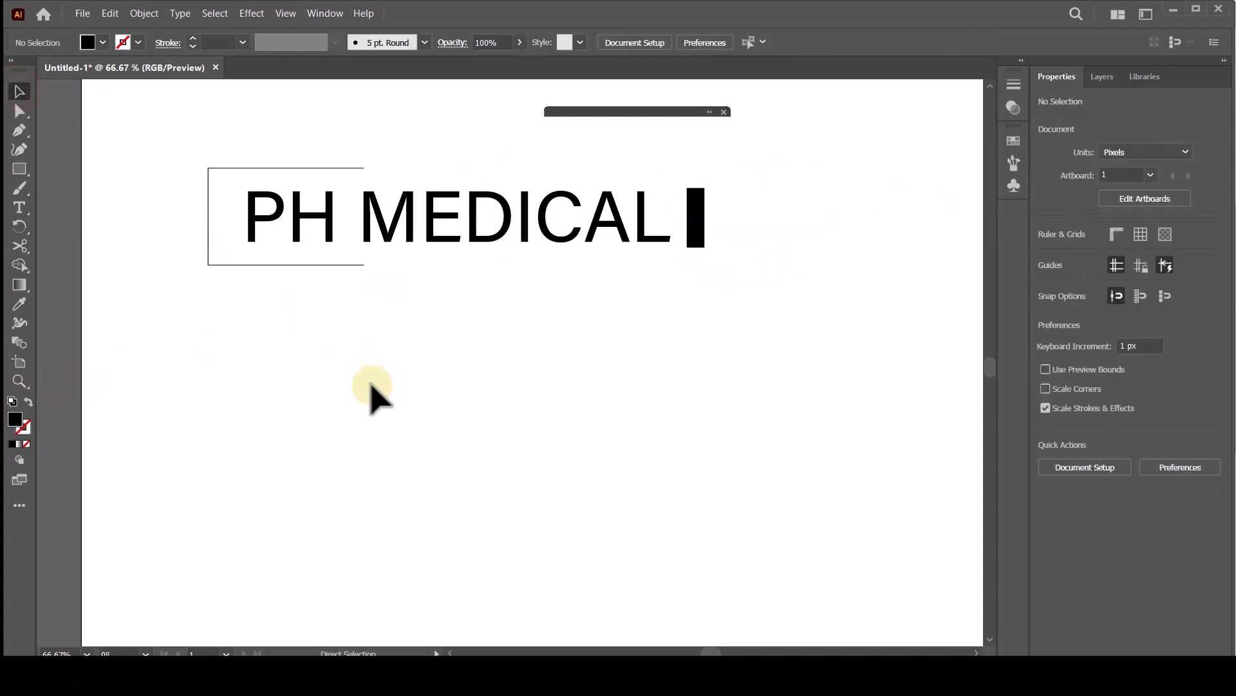
click(723, 112)
key(ctrl+r)
drag(615, 84, 608, 191)
drag(564, 85, 526, 241)
- Resize the black rectangle vertically so its ends meet the two guides, about 60 px high
key(z)
click(699, 239)
click(456, 337)
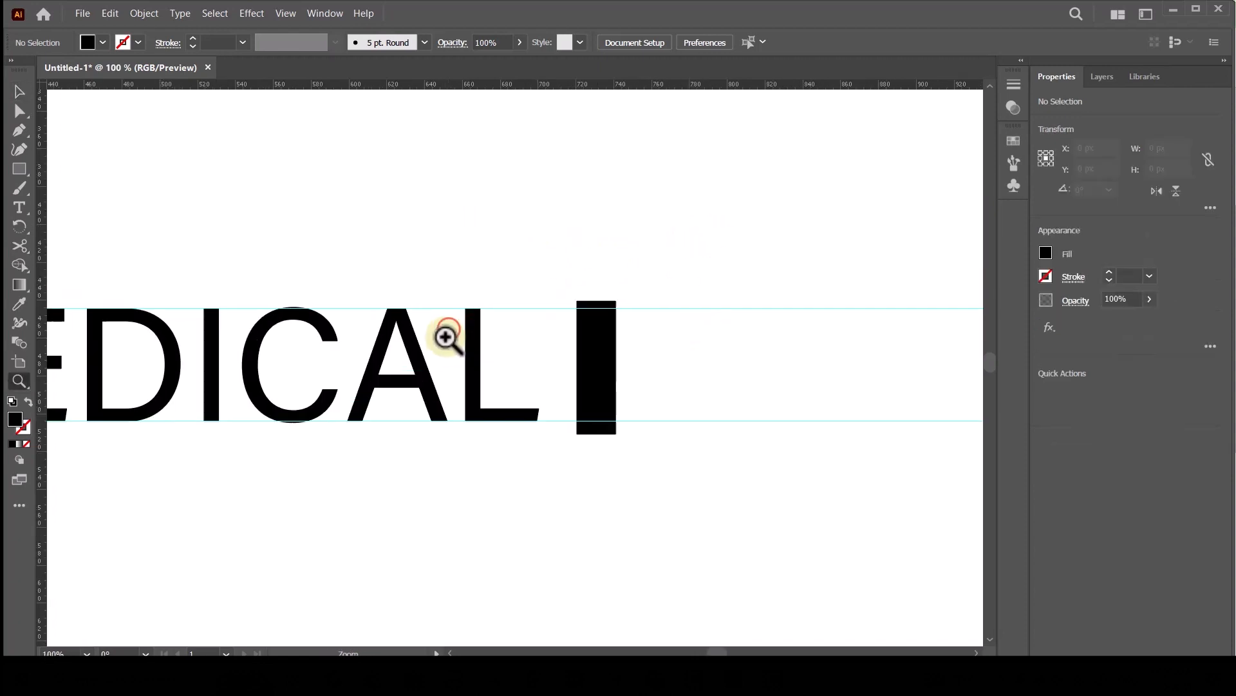
click(449, 341)
click(495, 391)
click(19, 91)
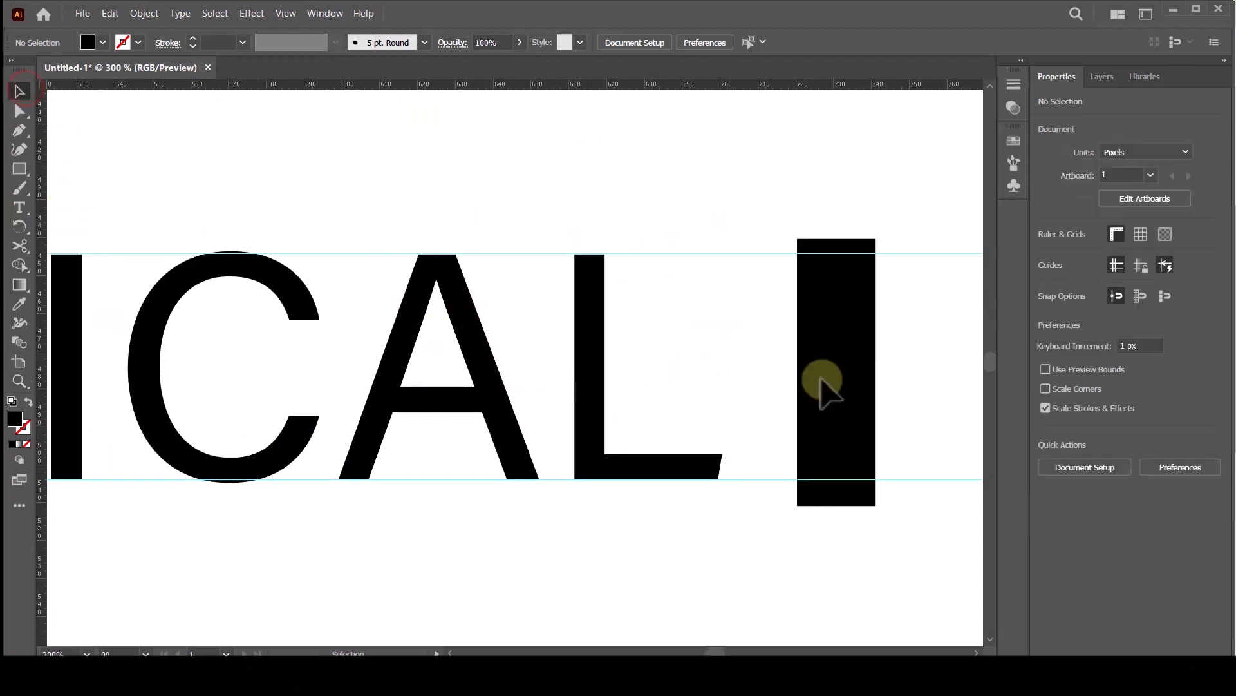
click(819, 387)
drag(836, 237, 840, 254)
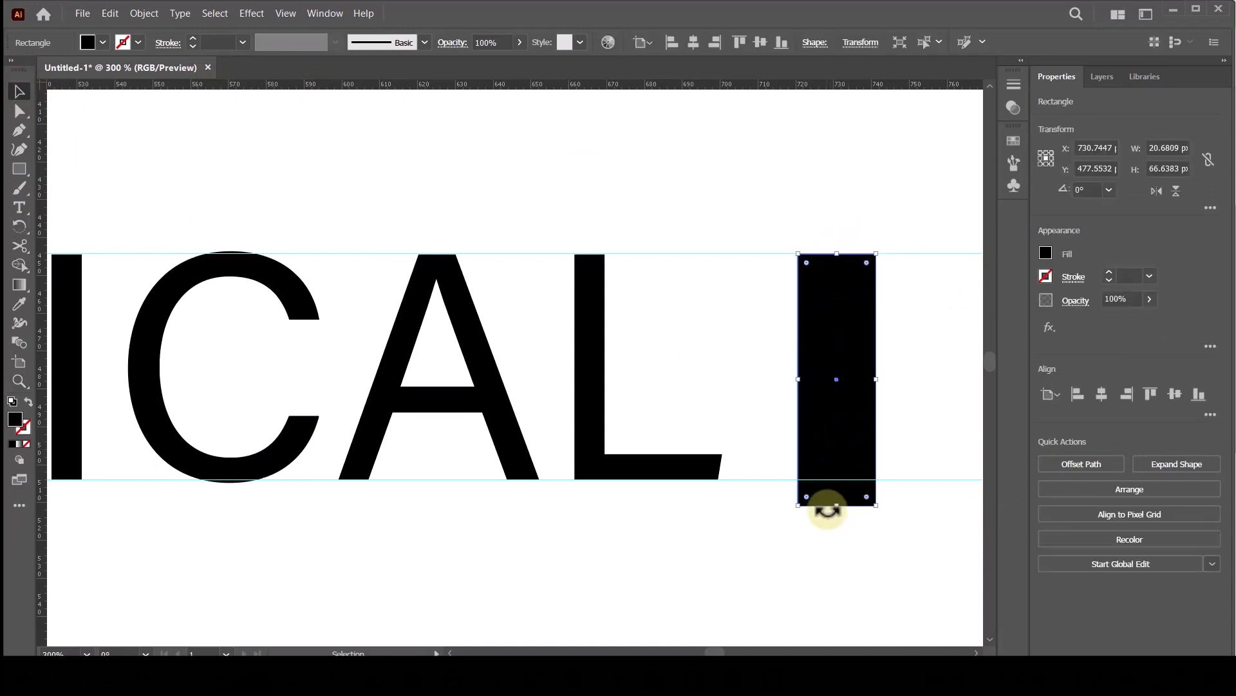
drag(836, 506, 842, 480)
click(844, 529)
- Convert the PH MEDICAL text to outlines and ungroup it into separate letters
key(space)
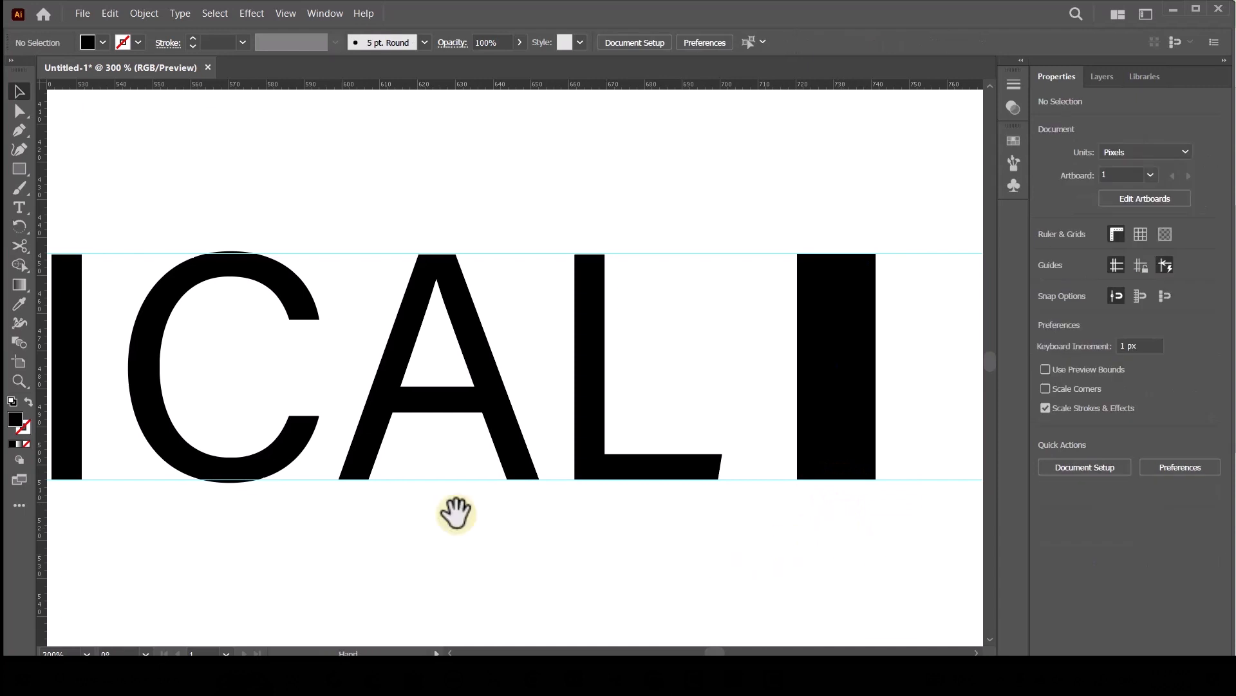
drag(456, 510, 177, 450)
key(space)
drag(541, 516, 525, 514)
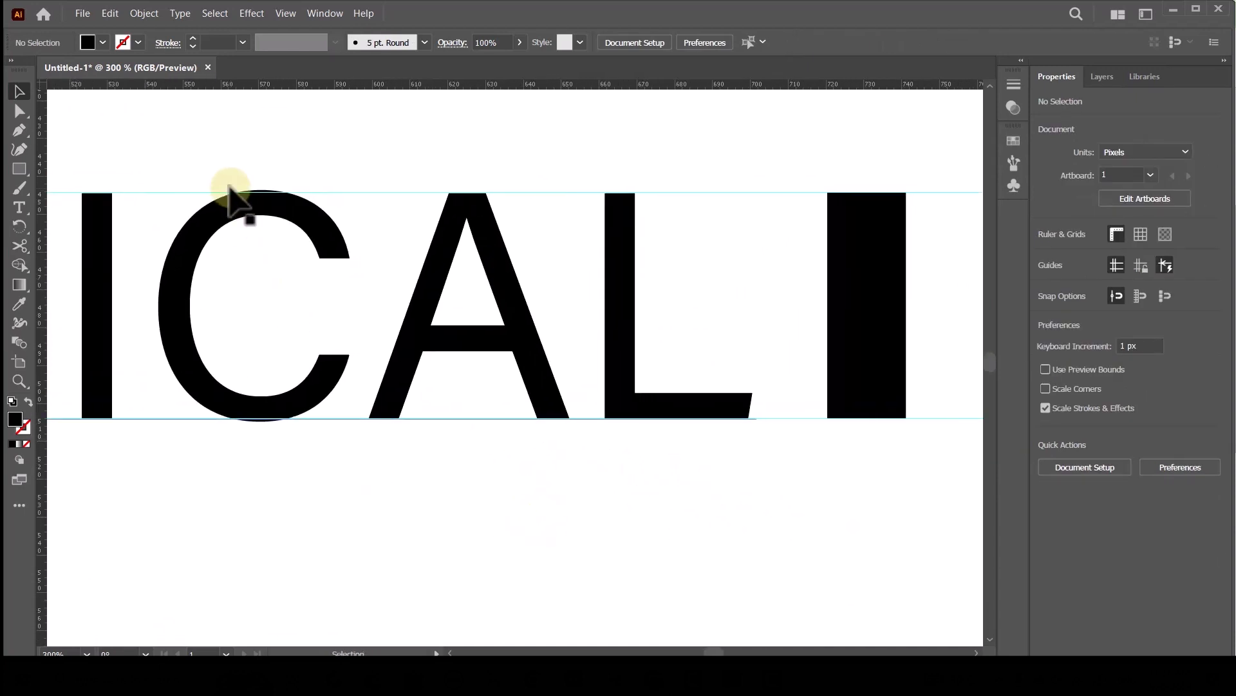
click(232, 205)
scroll(1133, 464, down, 2)
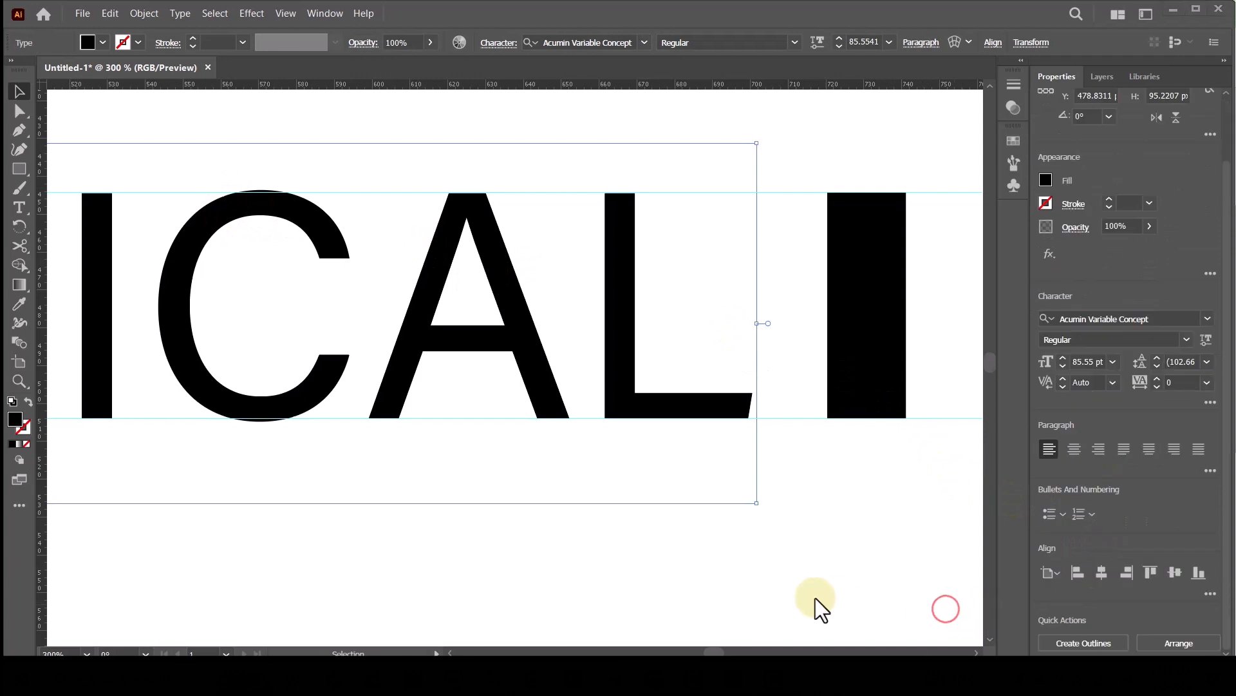
click(1084, 643)
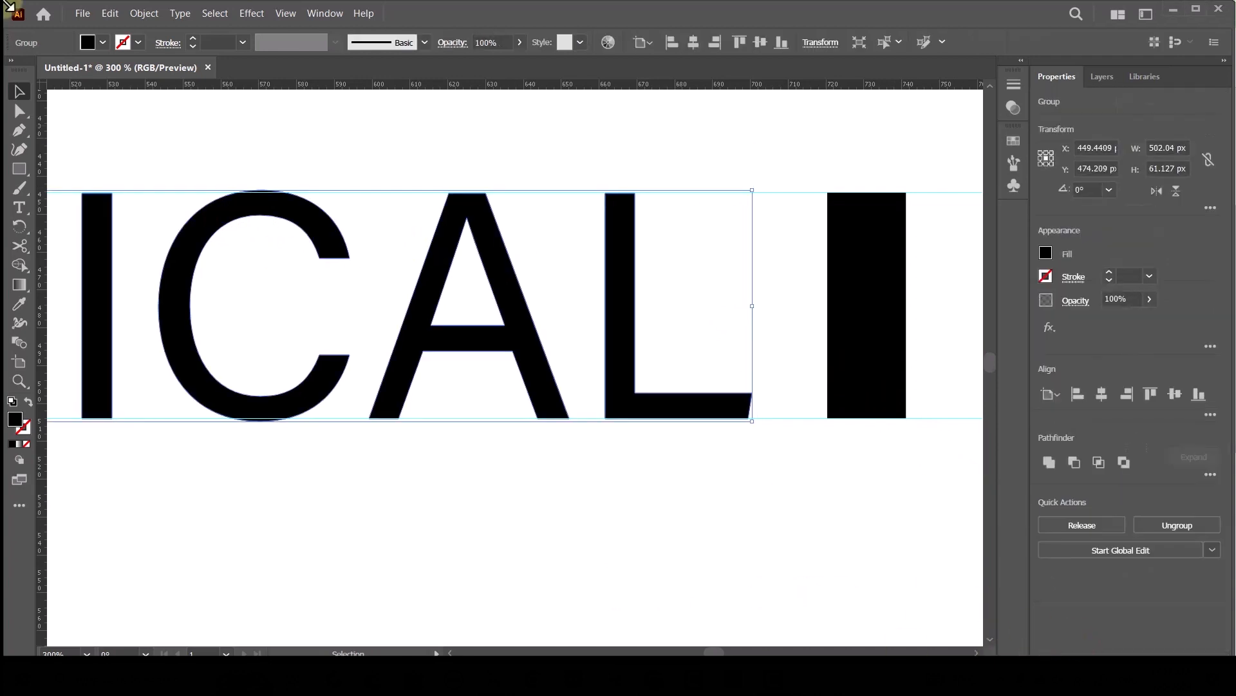
click(1173, 526)
- Scale the letter C down slightly from its centre so its curves fit between the two guides
click(400, 474)
click(271, 197)
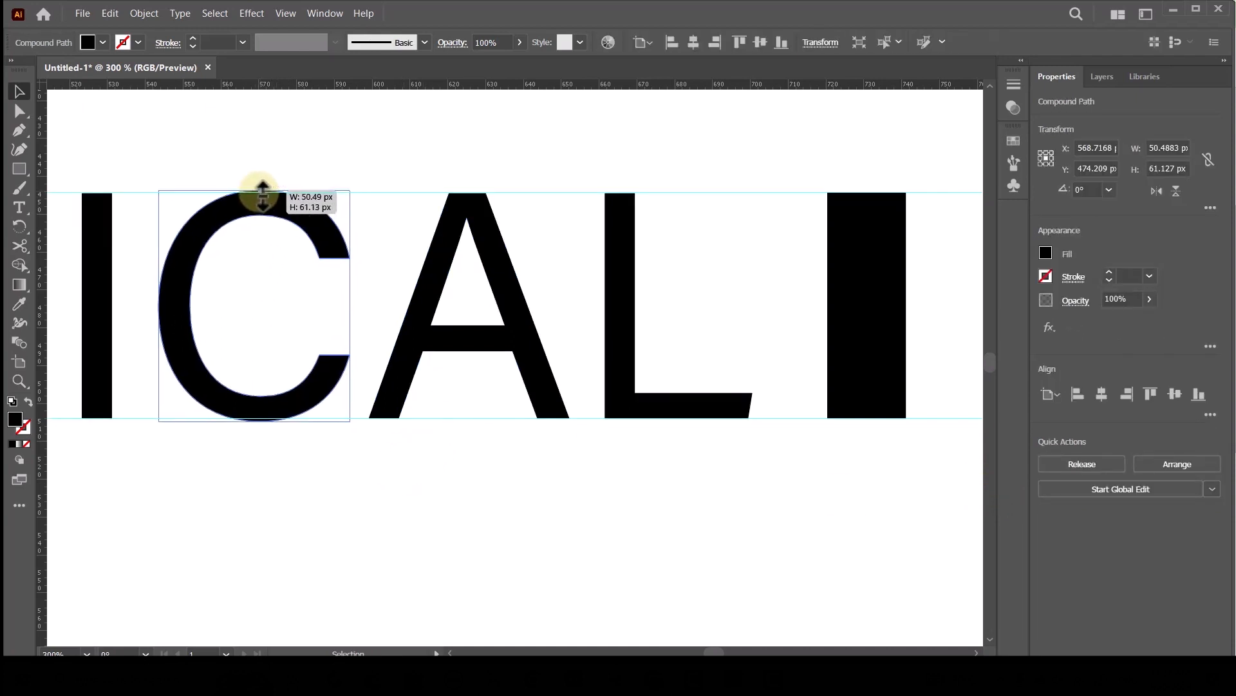
click(275, 431)
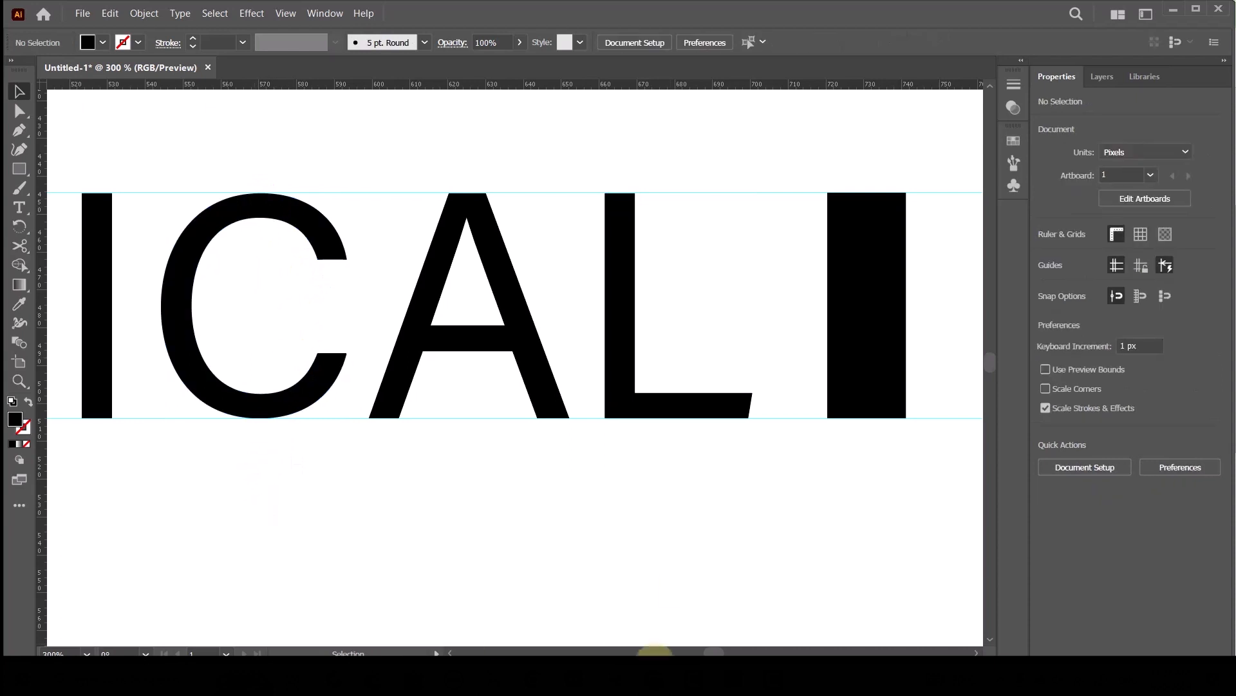
- Narrow the black rectangle after the L to about 13.5 px wide
key(space)
drag(816, 619, 569, 590)
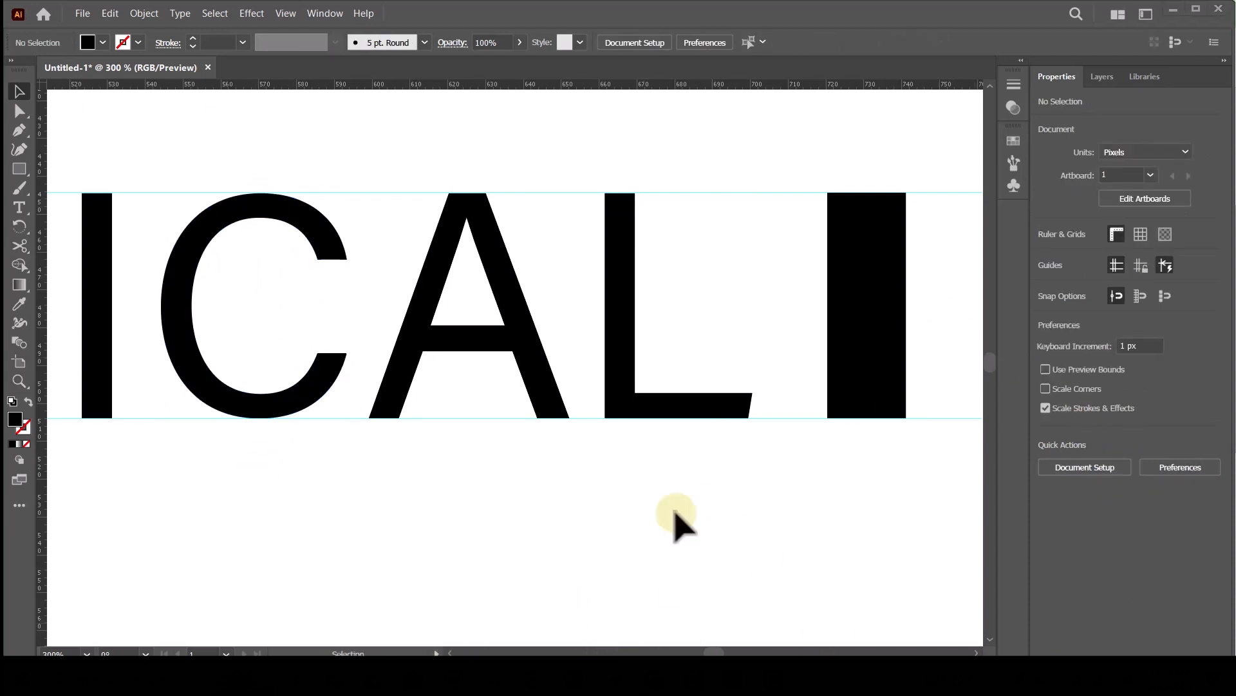
drag(676, 521, 651, 502)
click(634, 336)
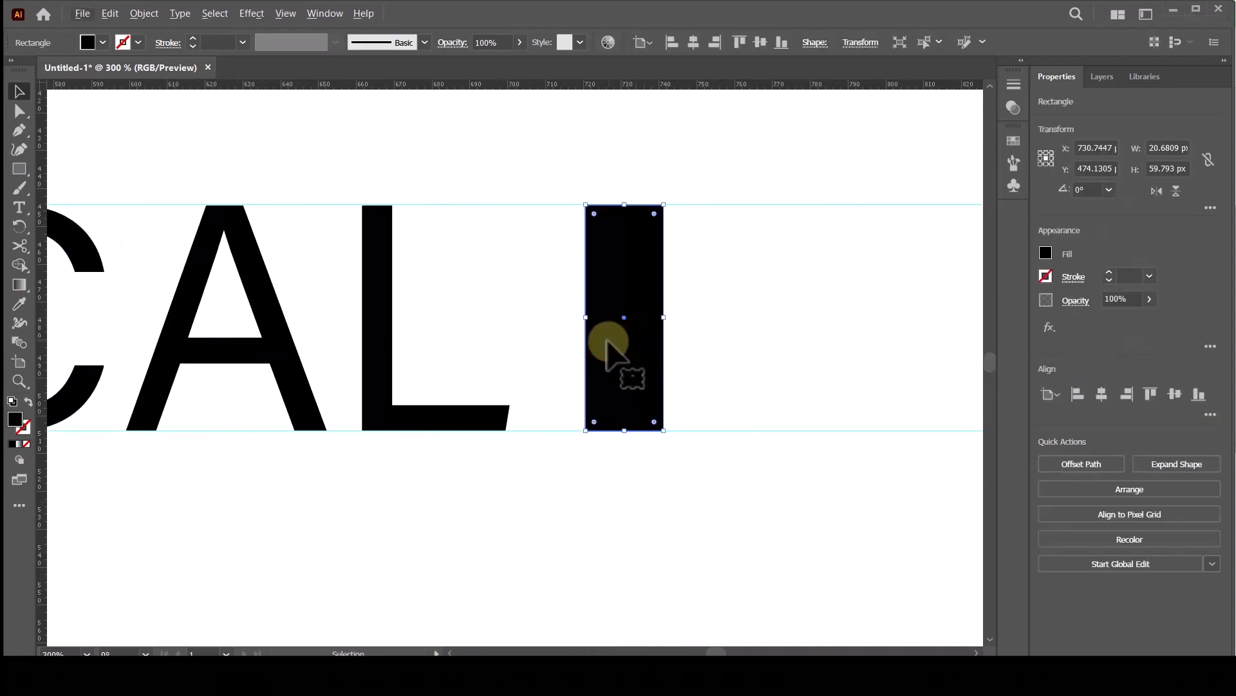
drag(664, 316, 636, 322)
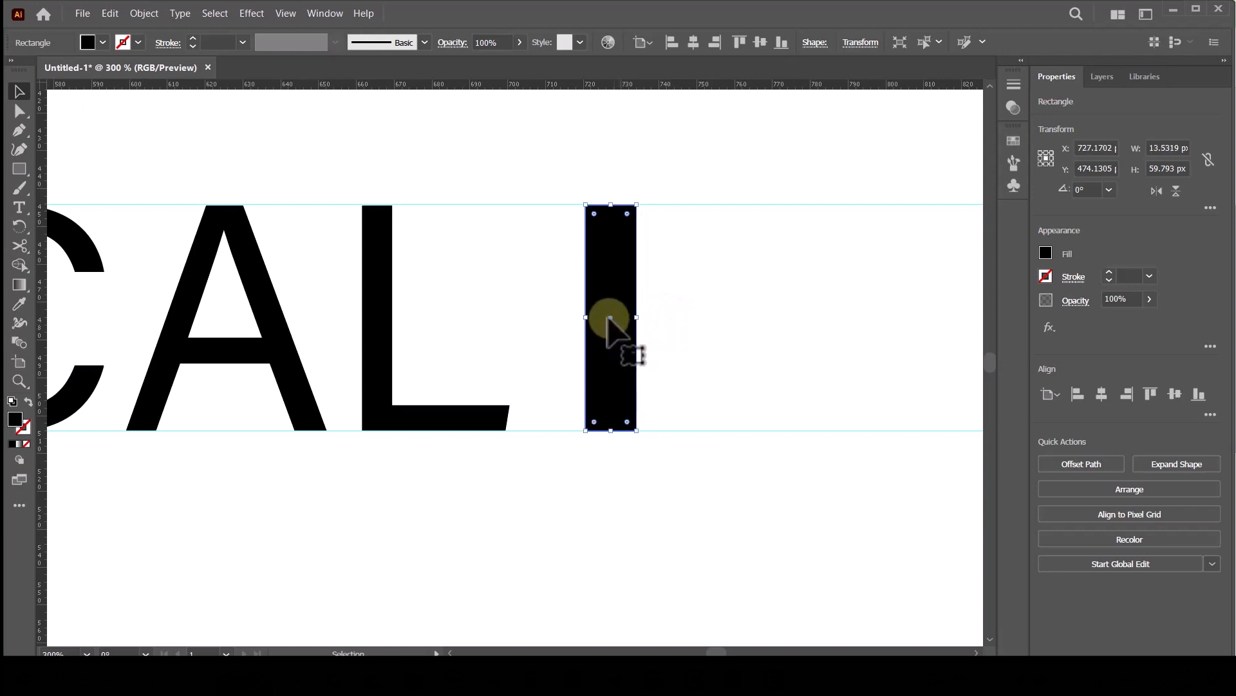
click(610, 320)
- Undo the trial rounding of all four bar corners and round only the two top corners
drag(594, 213, 599, 218)
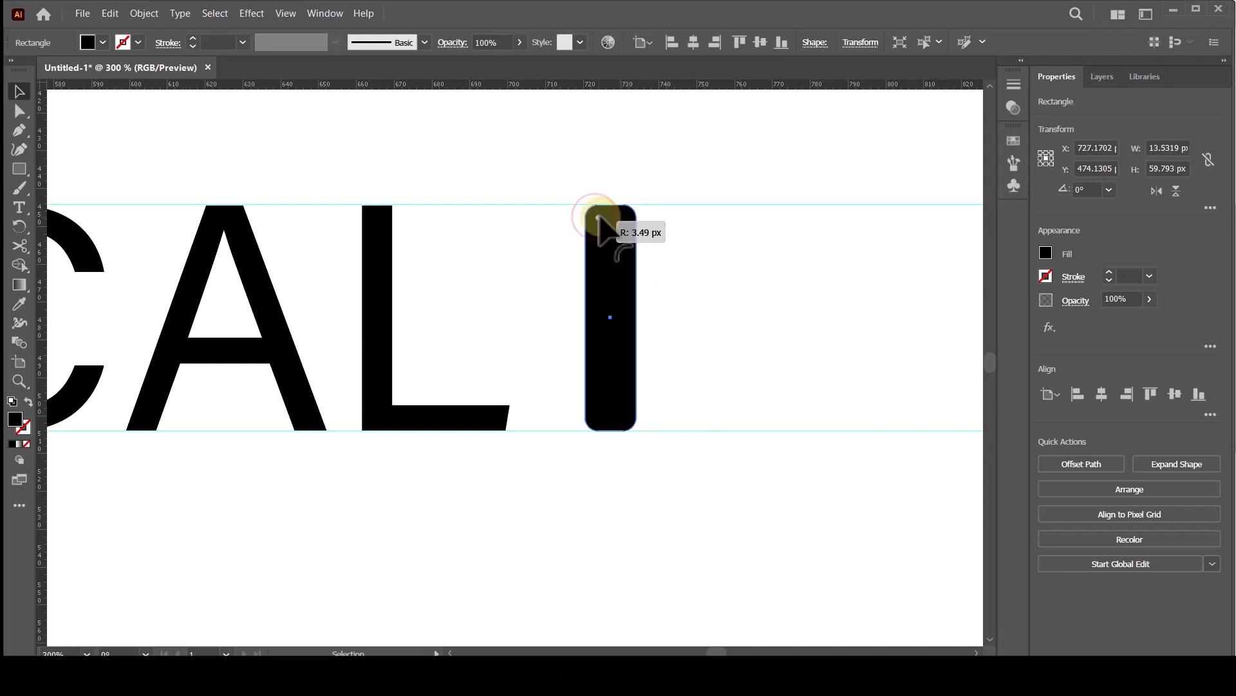
key(ctrl+z)
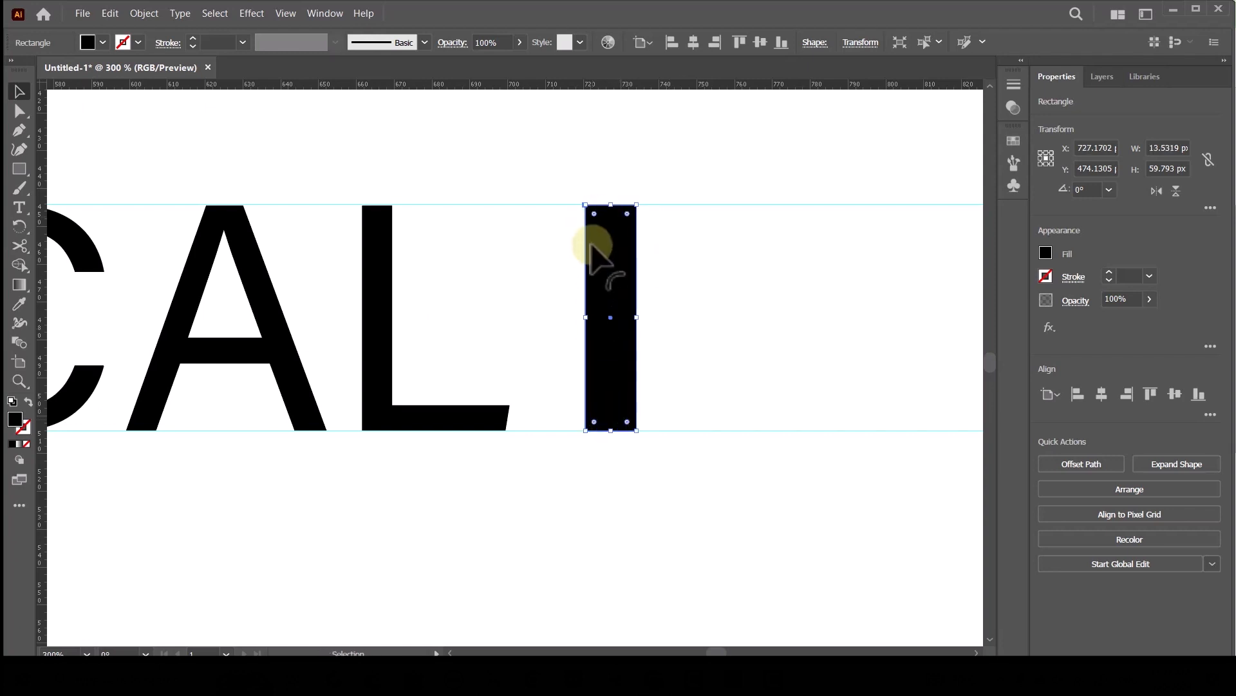
drag(598, 215, 599, 219)
click(427, 166)
- Duplicate the rounded bar into a row of three and distribute the horizontal spacing between them evenly
click(612, 322)
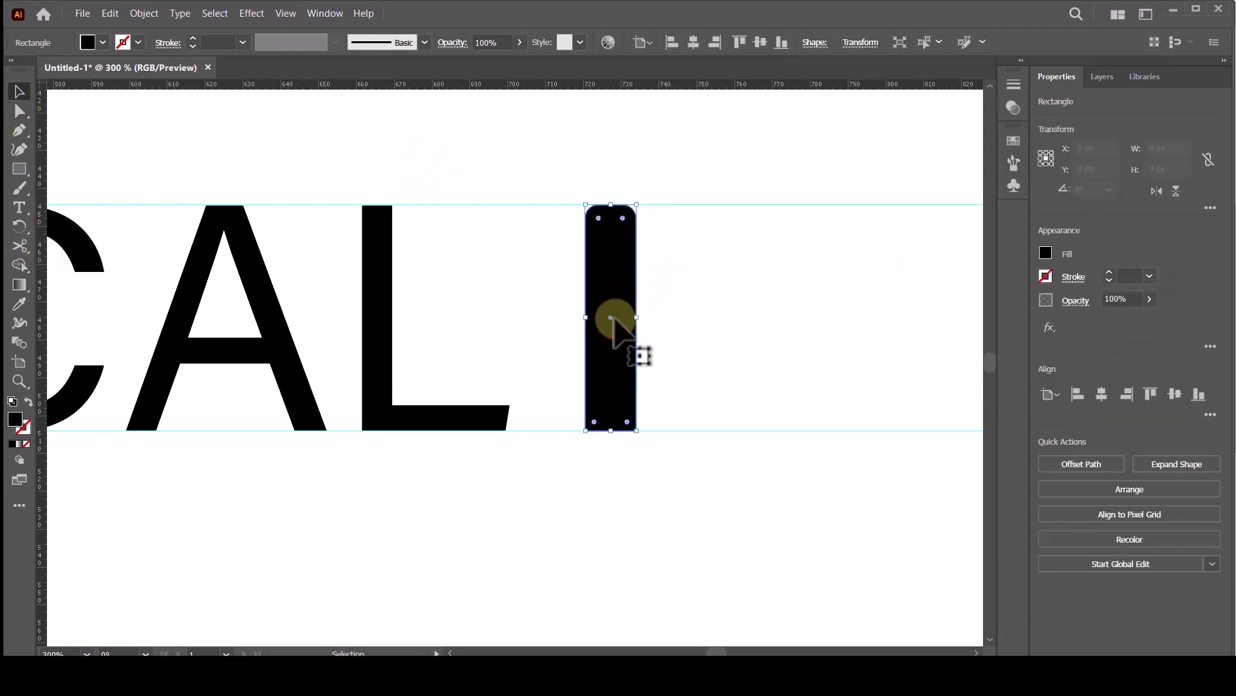
drag(610, 317, 732, 328)
drag(508, 129, 757, 258)
click(1209, 423)
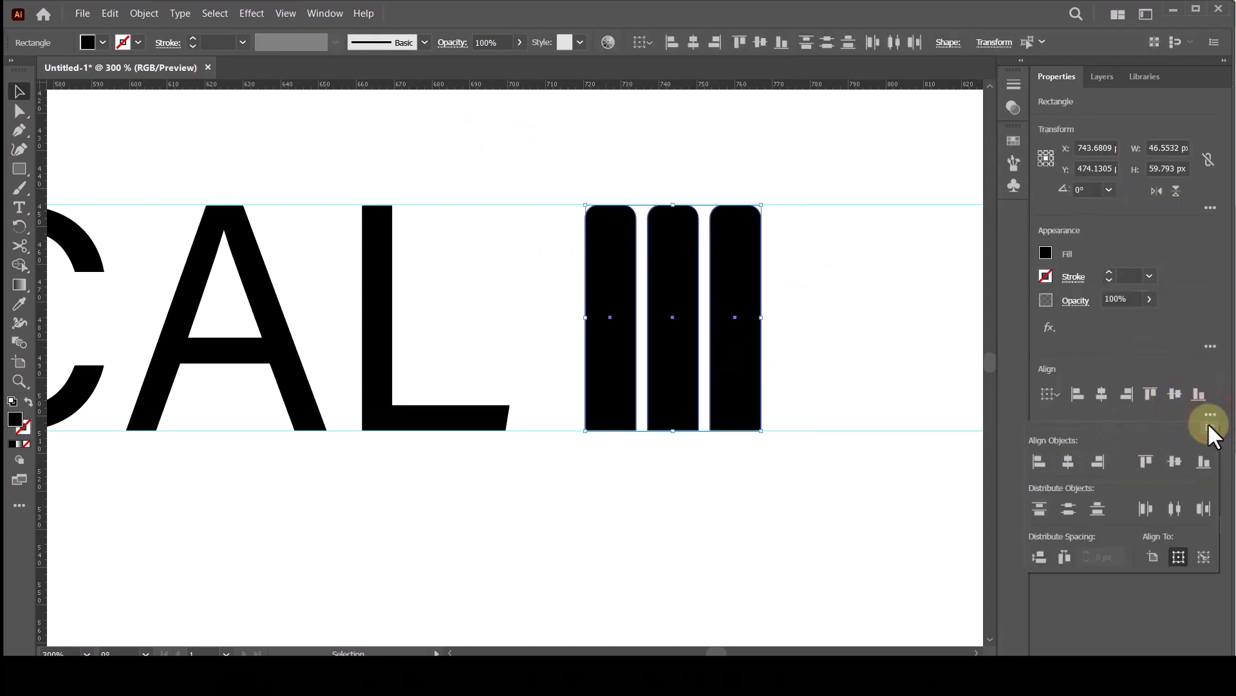
click(1064, 557)
- Fill the middle bar with the dark gray K=80 swatch
click(666, 251)
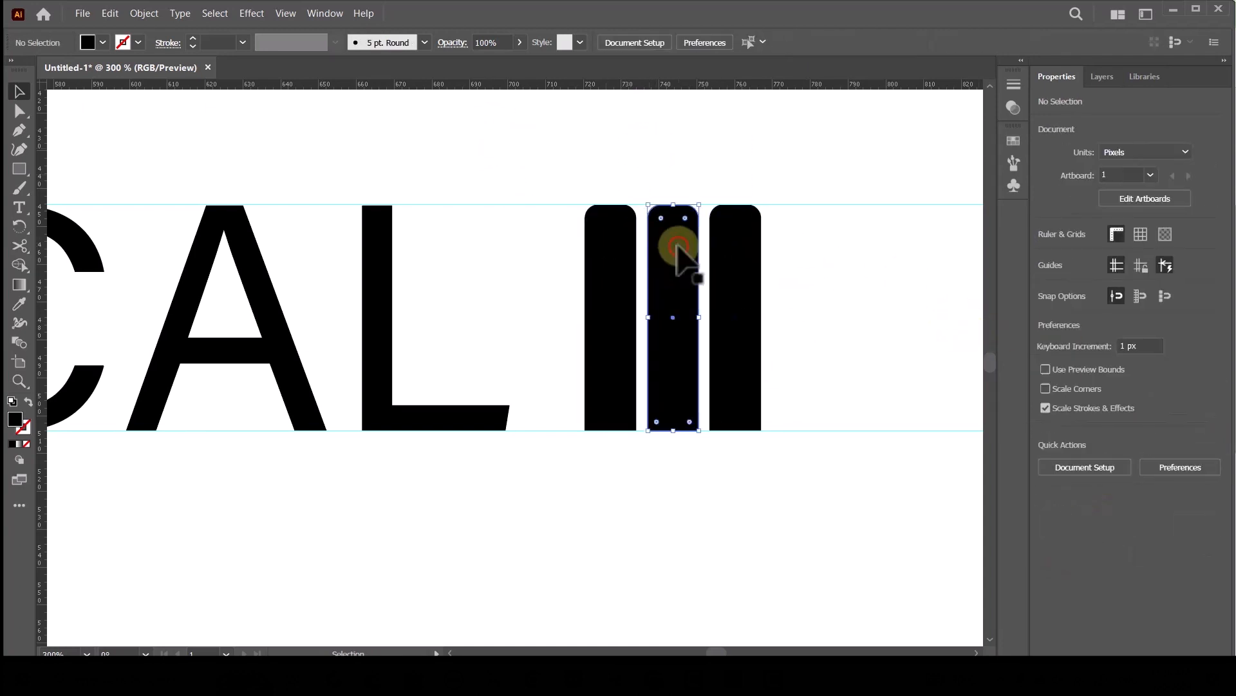
click(1046, 252)
click(905, 366)
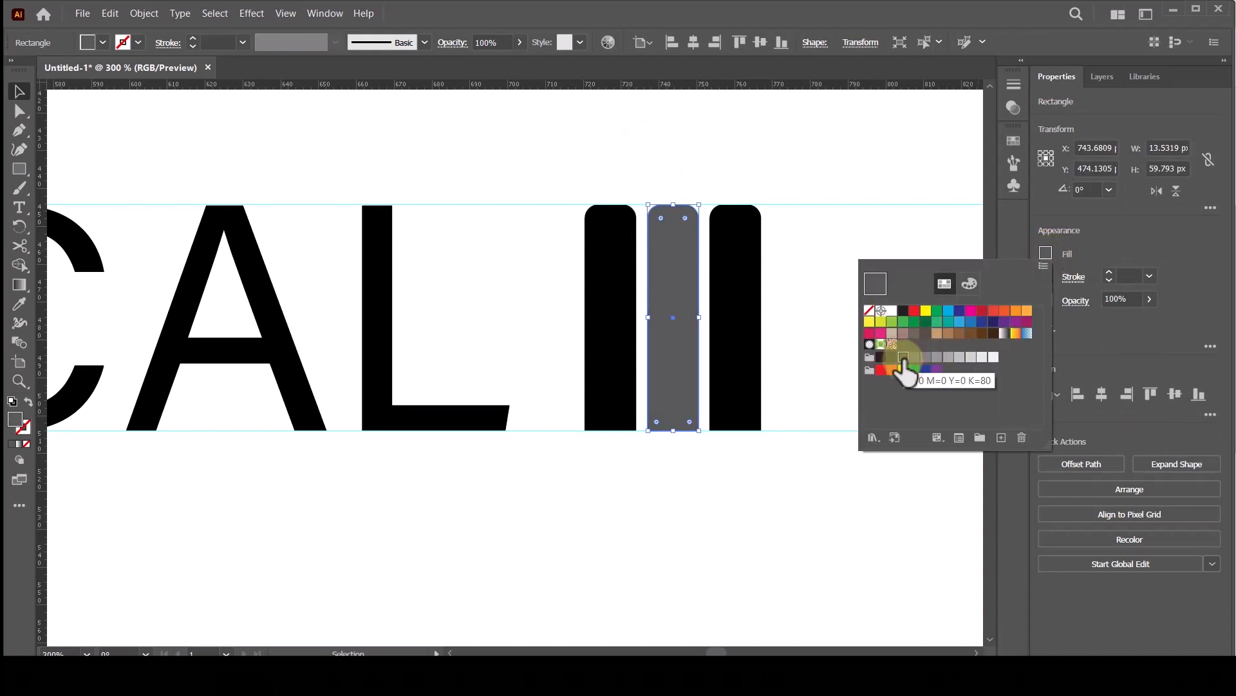
click(836, 301)
- Fill the outermost bar with a lighter gray swatch than the middle bar and deselect it
click(747, 309)
click(1046, 253)
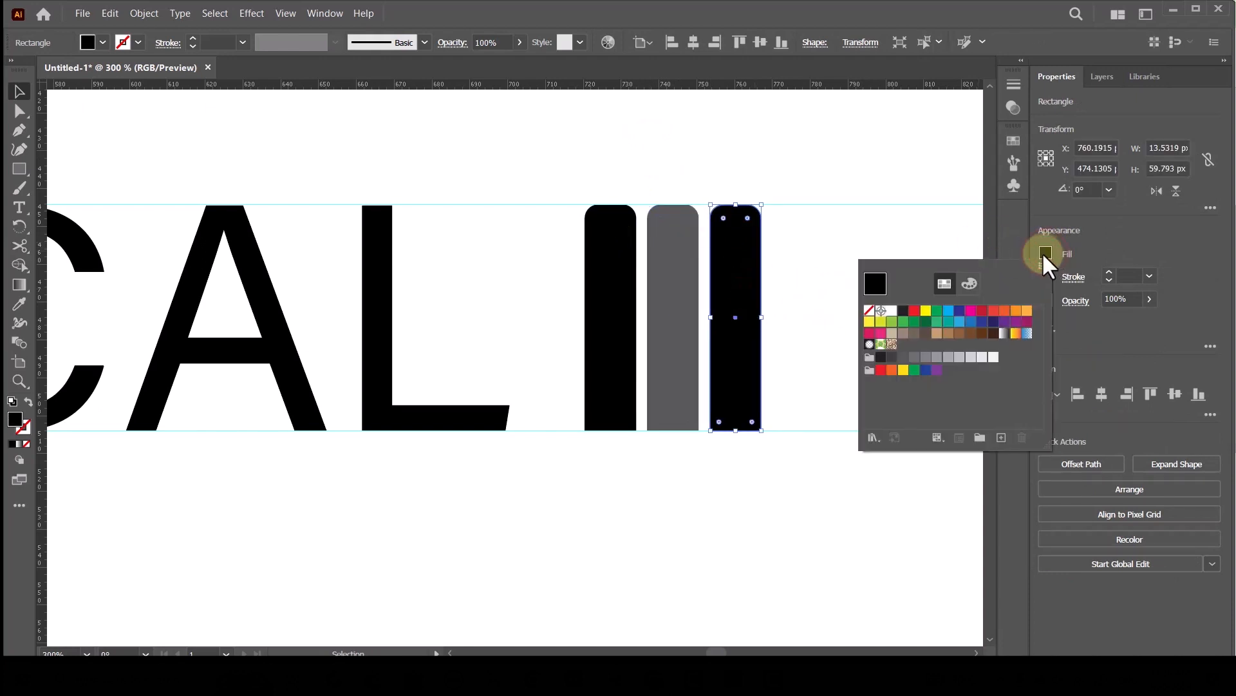
click(927, 358)
click(785, 508)
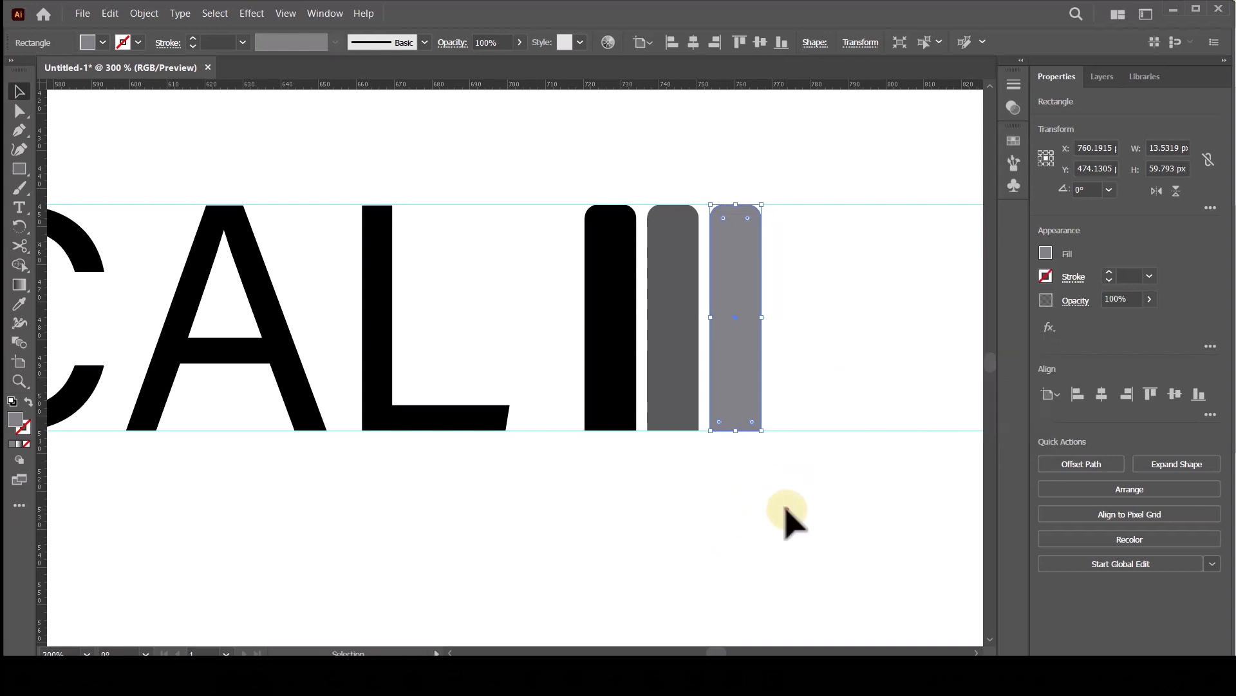
click(786, 509)
- Bring the whole logo into view and hide the guides
key(ctrl+minus)
key(ctrl+minus)
key(ctrl+minus)
key(ctrl+minus)
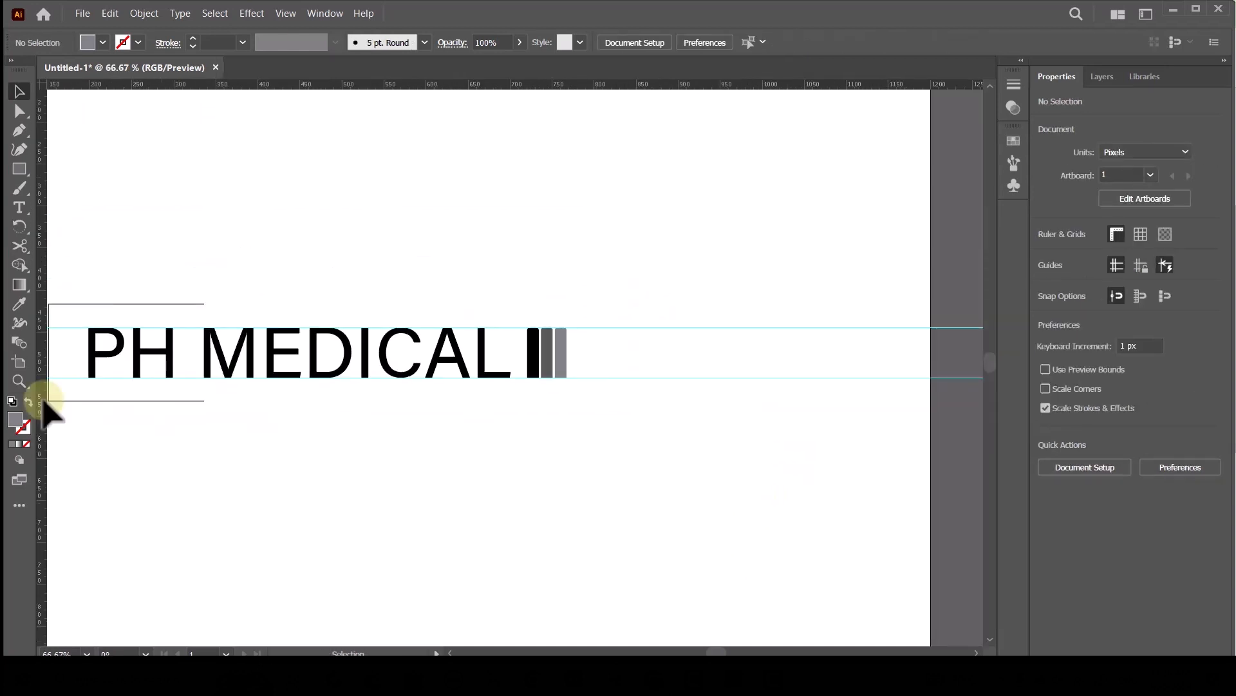
drag(342, 436, 548, 425)
right_click(819, 319)
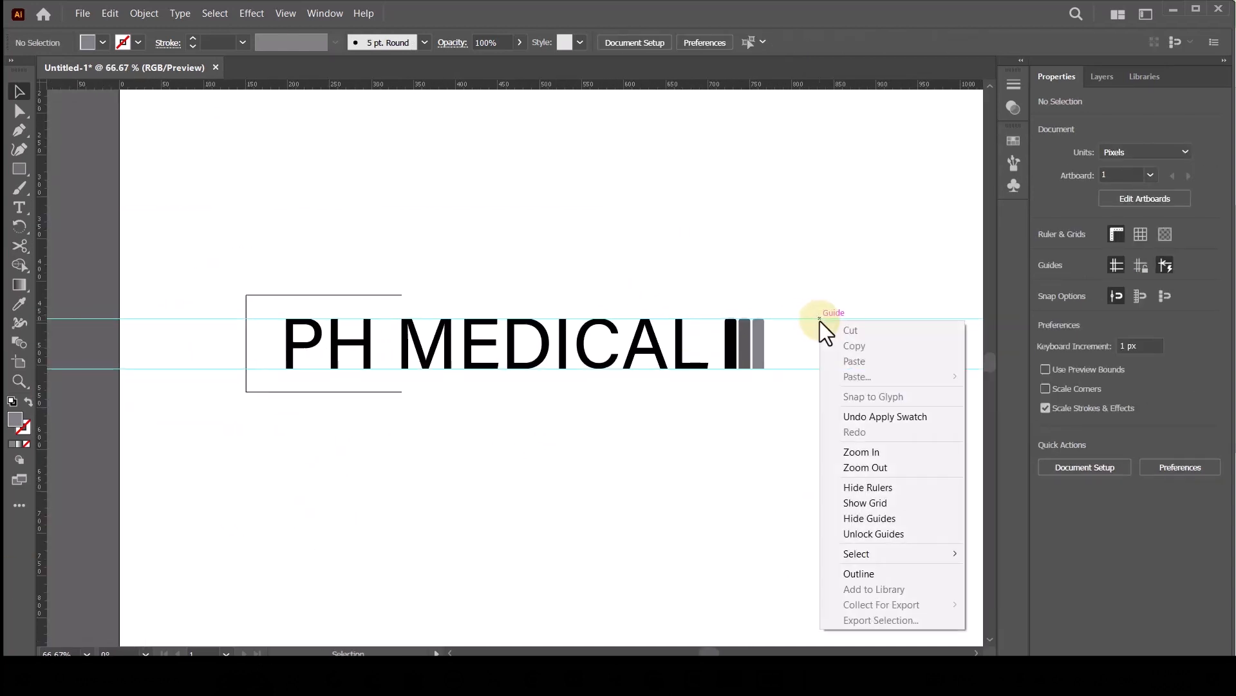
click(869, 517)
key(z)
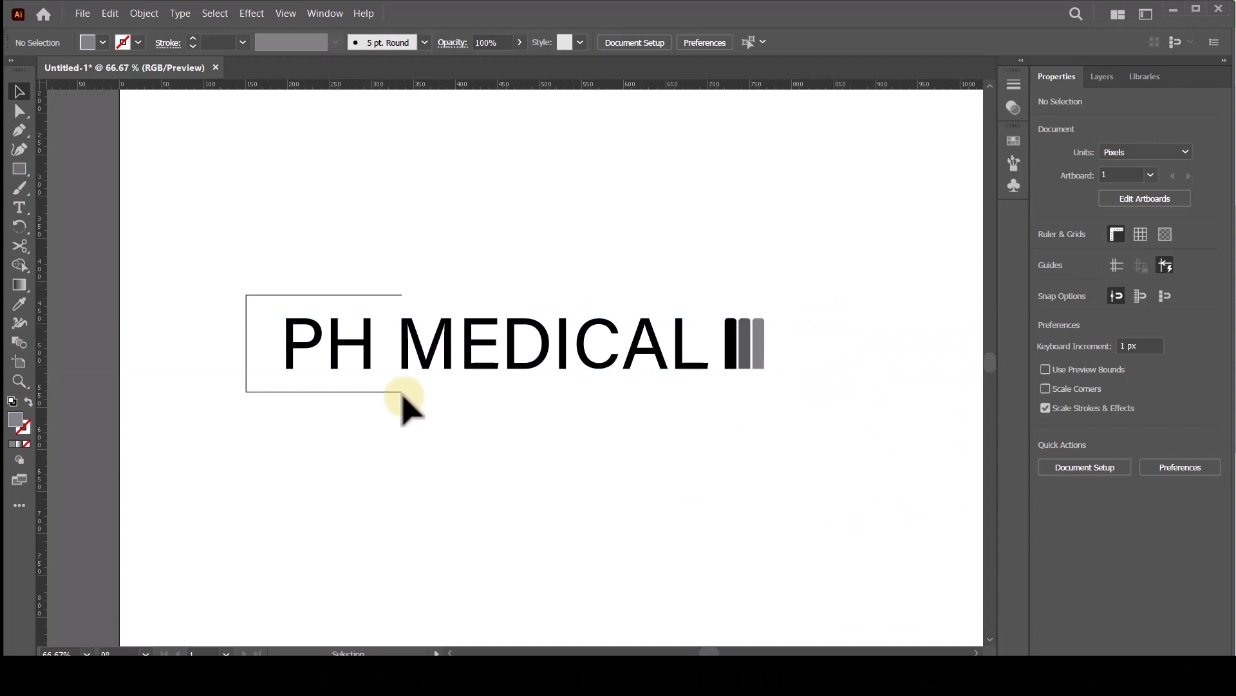
click(456, 338)
click(457, 340)
drag(35, 203, 447, 222)
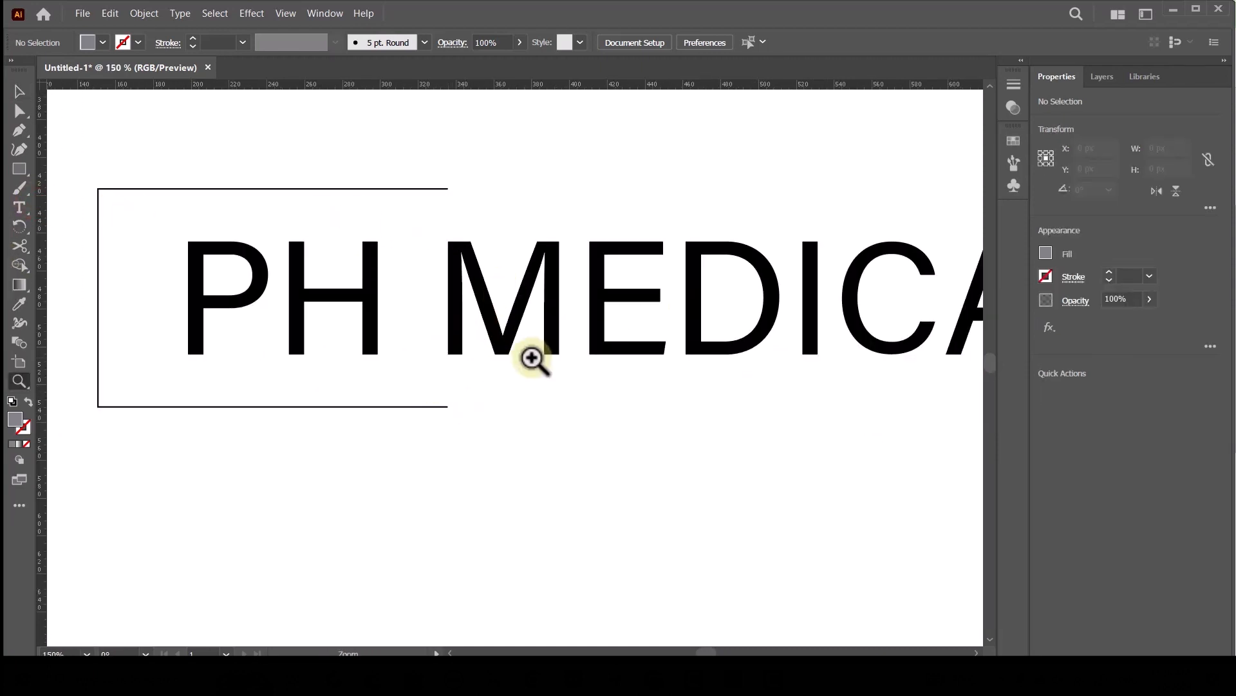
click(19, 91)
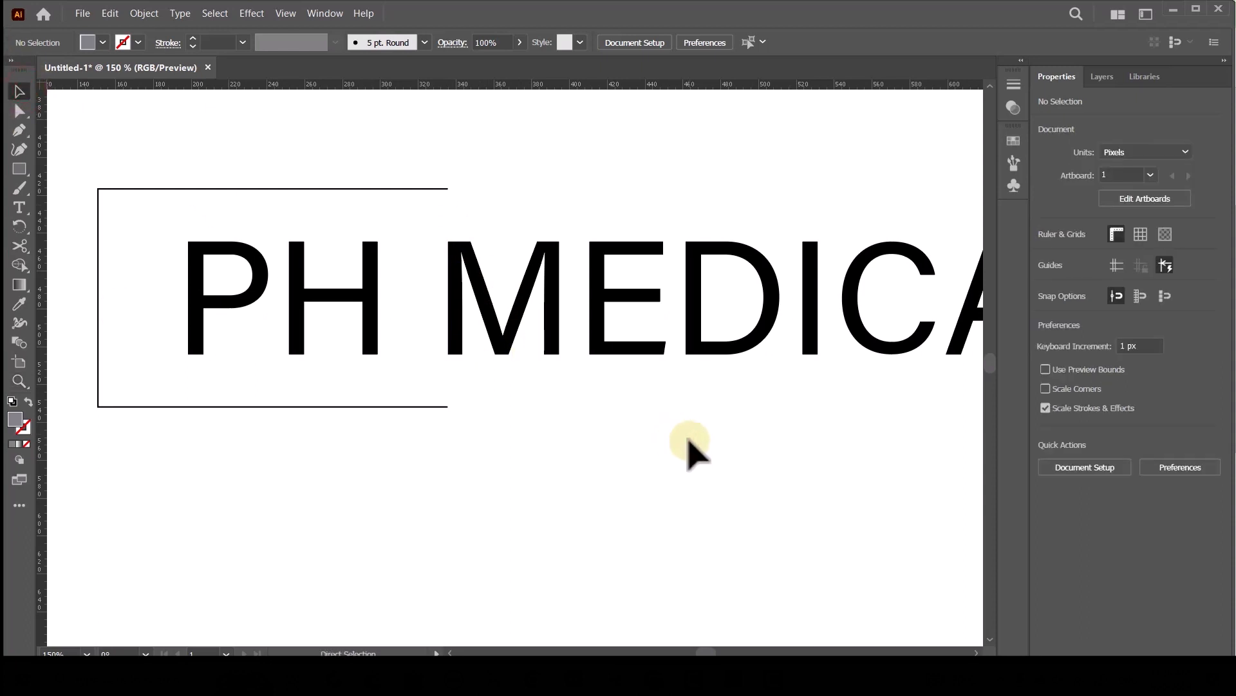
key(ctrl+minus)
key(ctrl+minus)
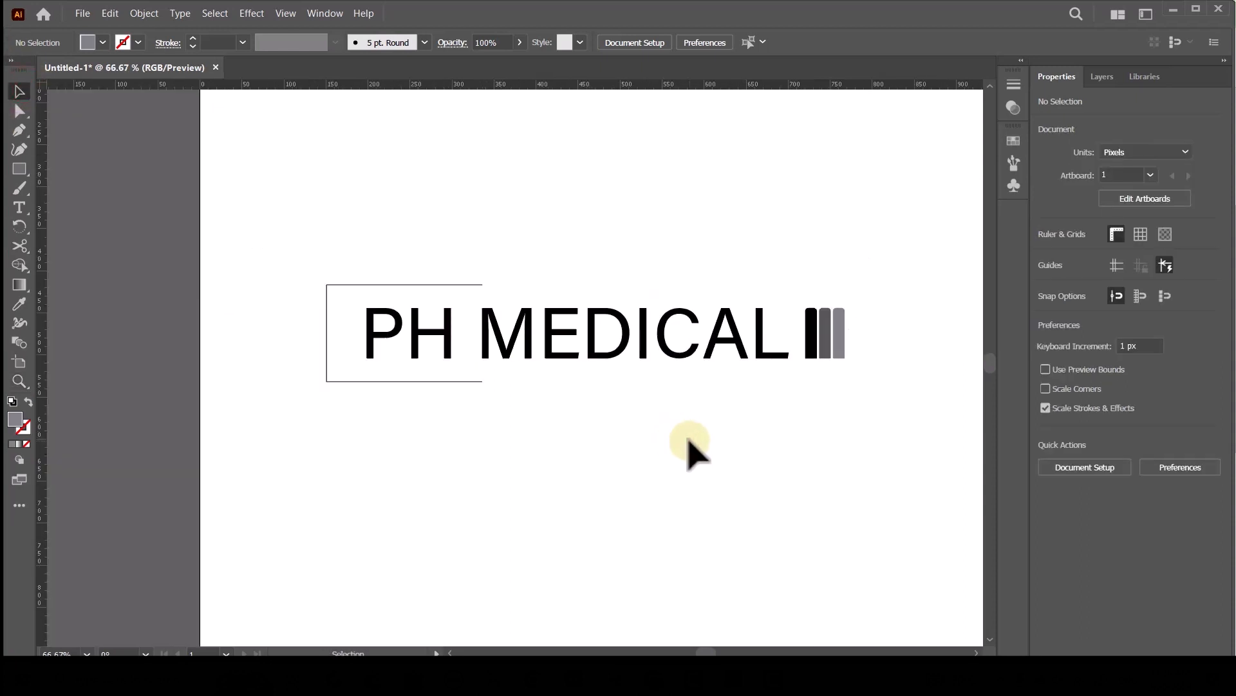
- Prepare the Pen tool with no fill and a black stroke near the frame's open ends at the M
key(z)
click(507, 337)
click(496, 354)
click(489, 364)
click(489, 376)
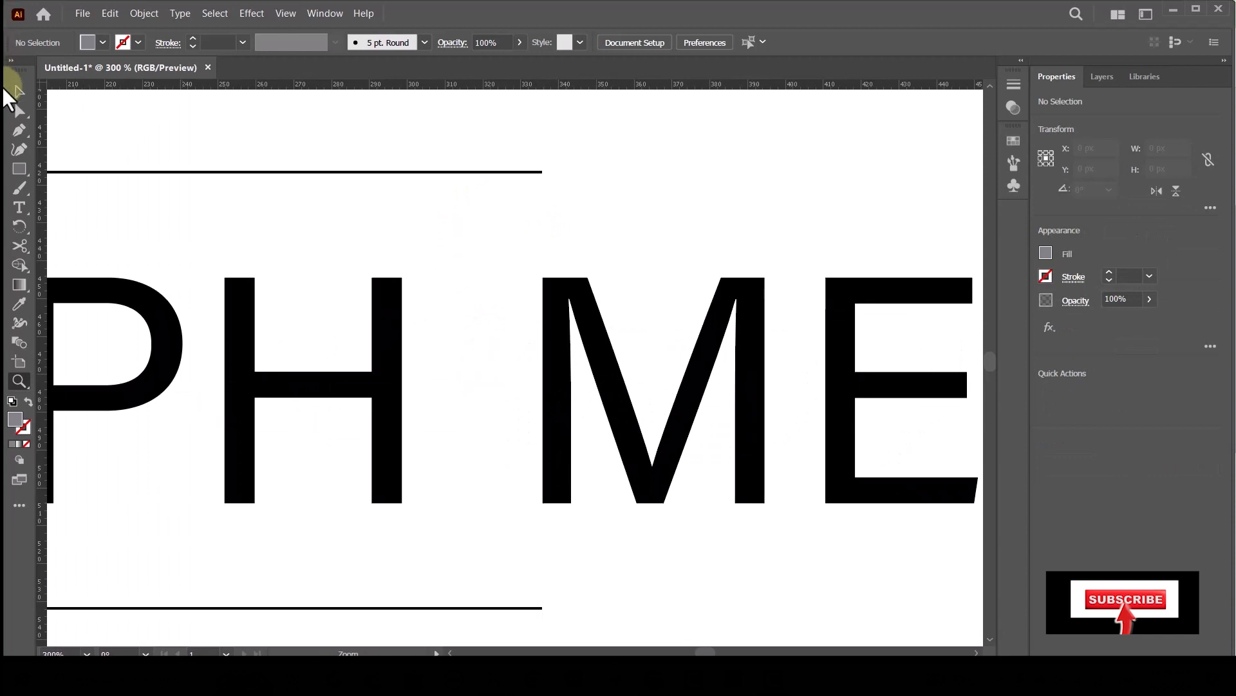
click(19, 132)
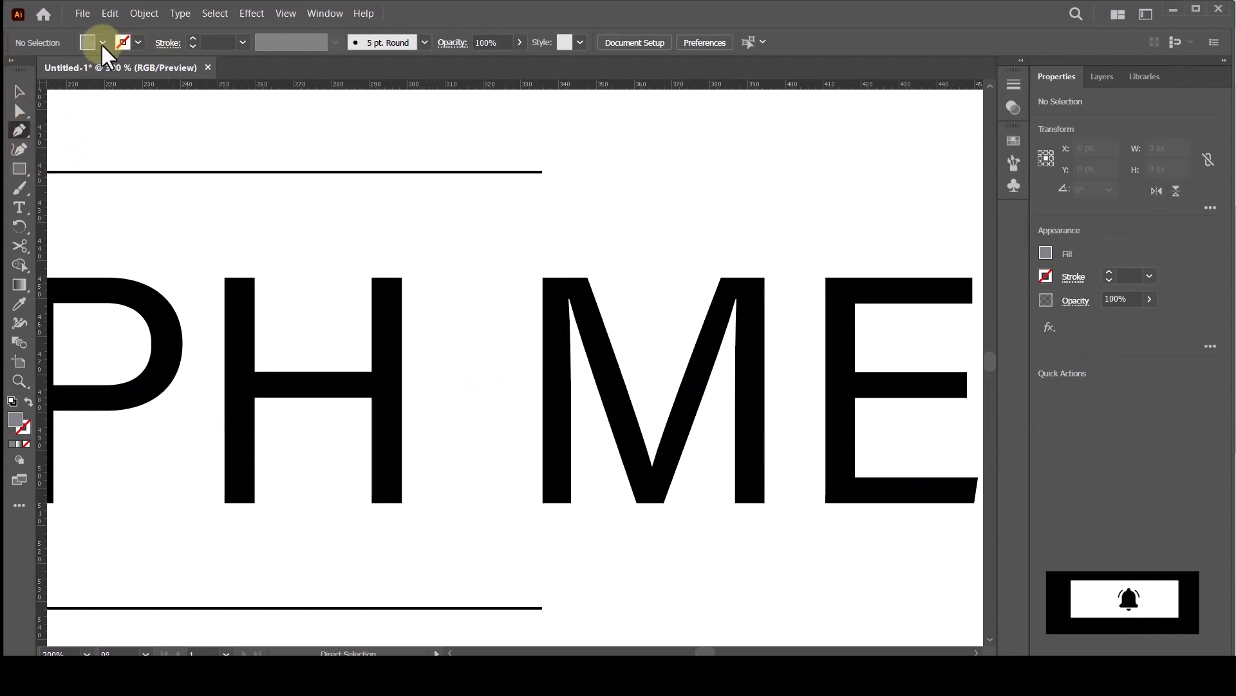
click(29, 401)
click(122, 43)
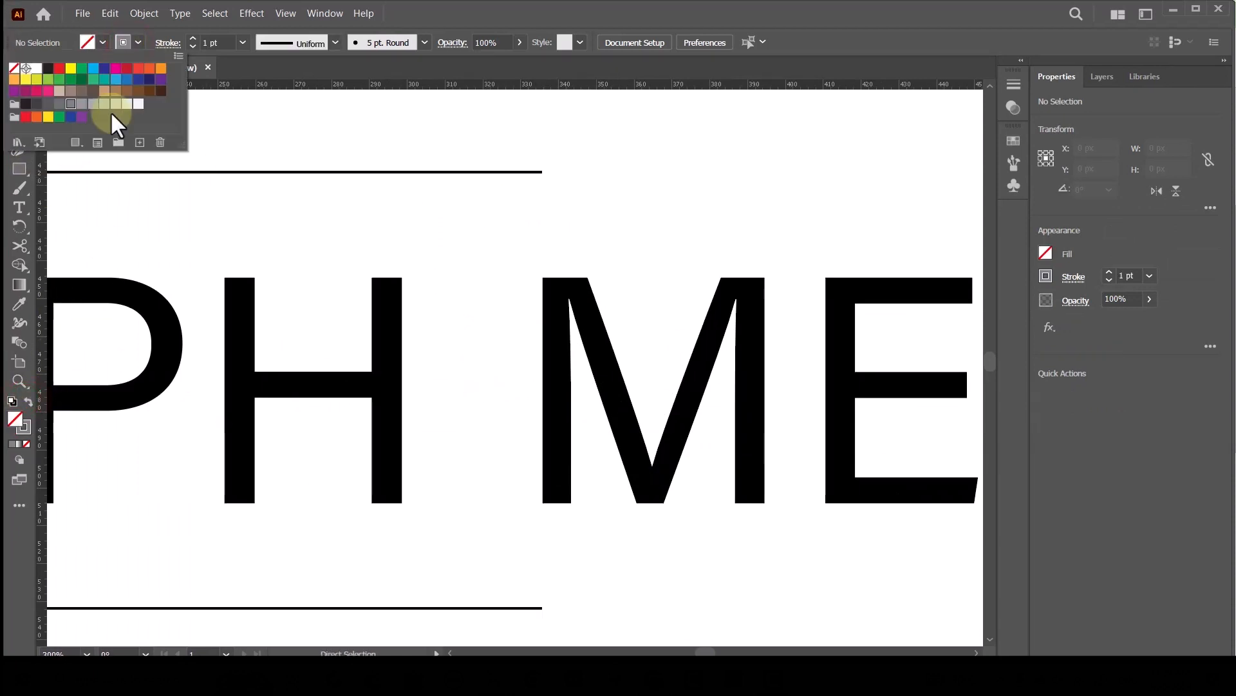
click(26, 104)
- Extend the frame's upper line with a vertical segment down to just above the M's left stem, and deselect it
click(542, 172)
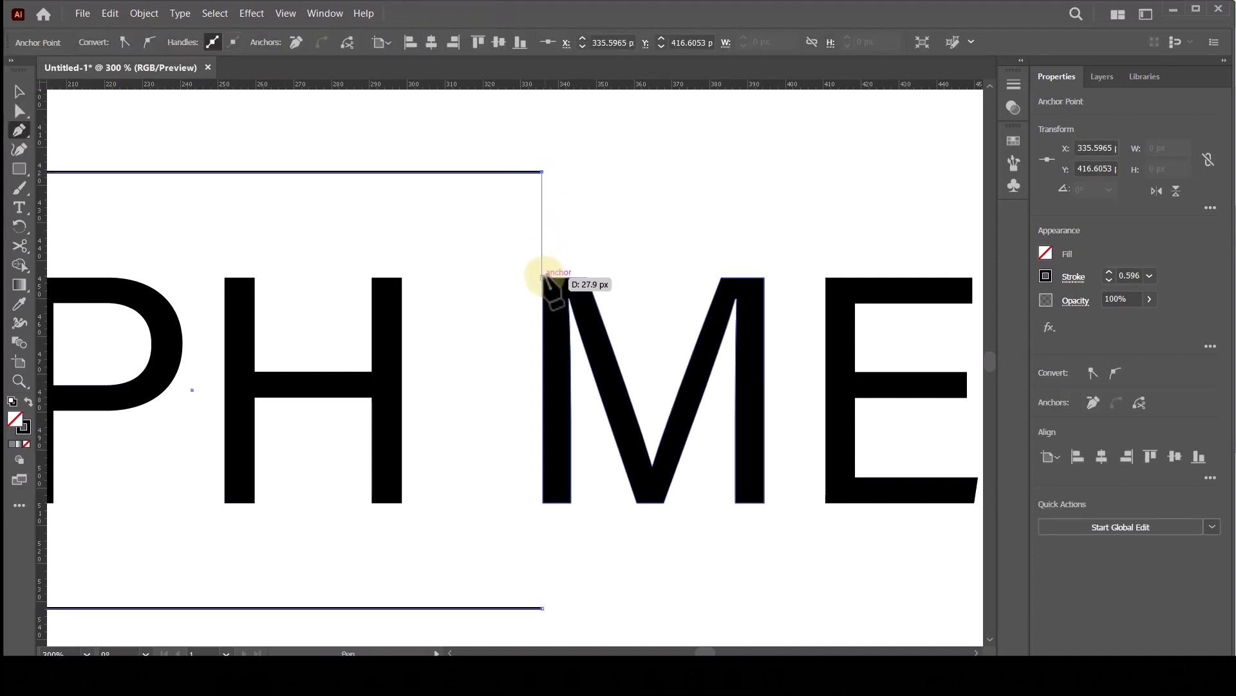
click(19, 91)
click(628, 219)
drag(638, 239, 644, 192)
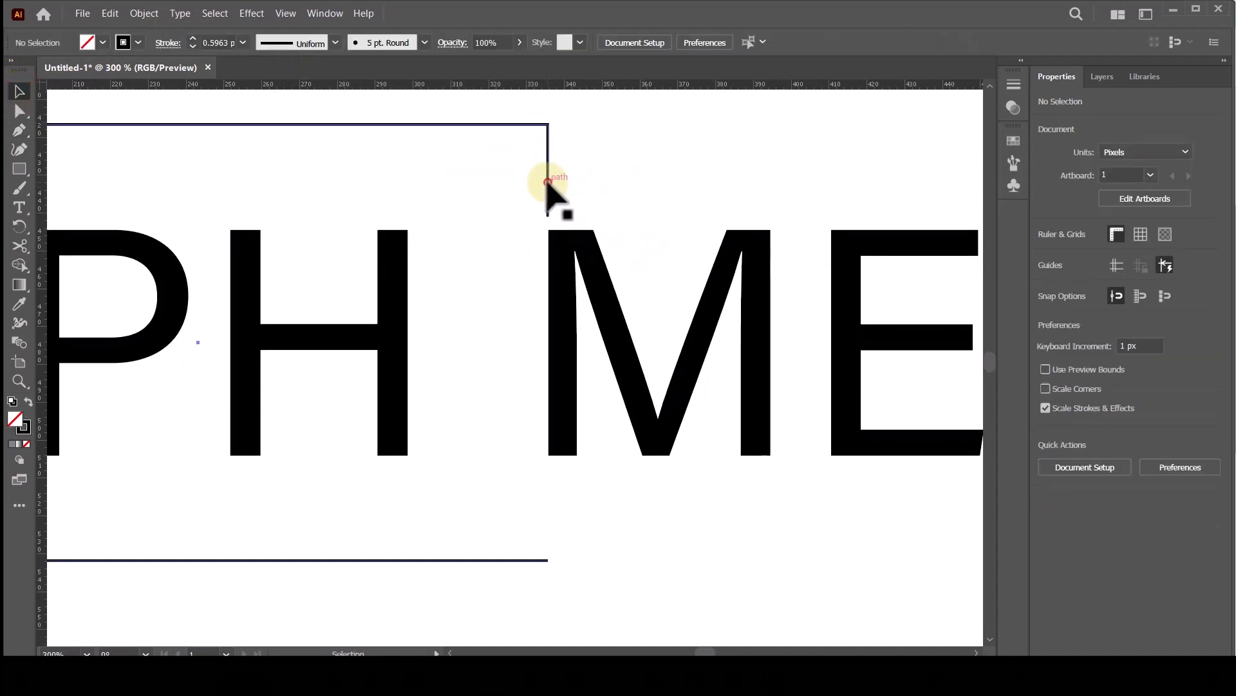
click(548, 184)
click(558, 188)
click(549, 186)
click(599, 184)
- Extend the frame's lower line with a vertical segment up to just below the M's left stem, and deselect it
scroll(609, 219, down, 2)
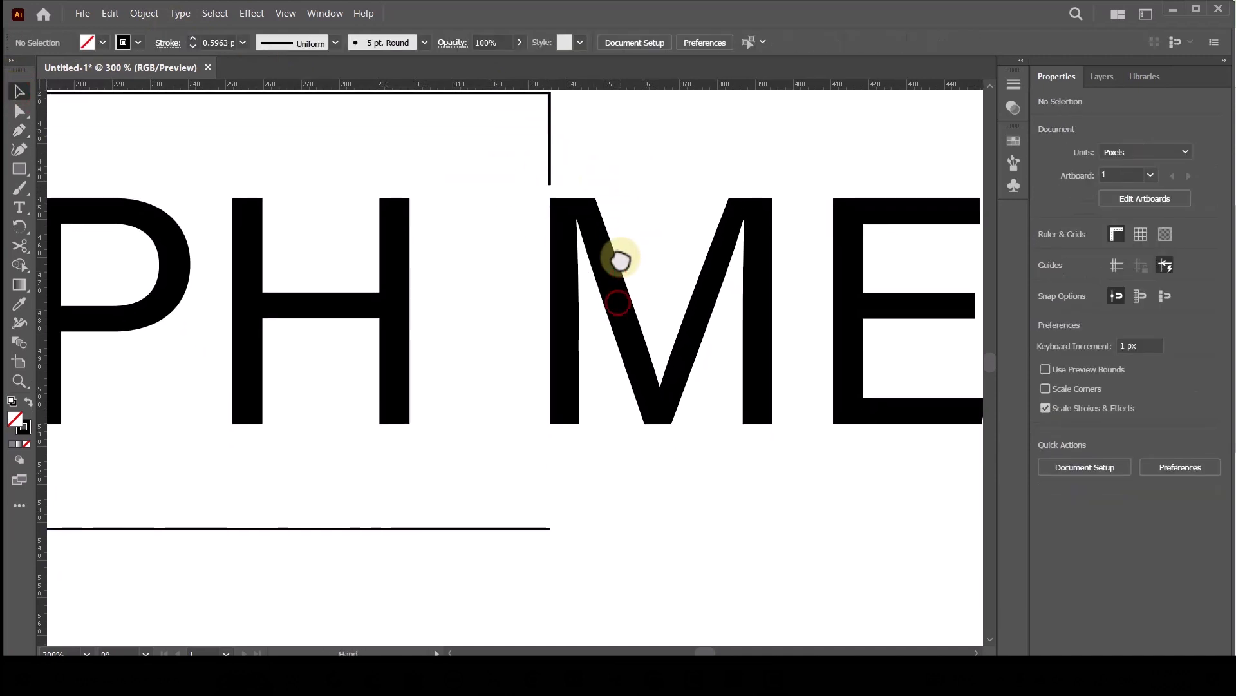
click(18, 130)
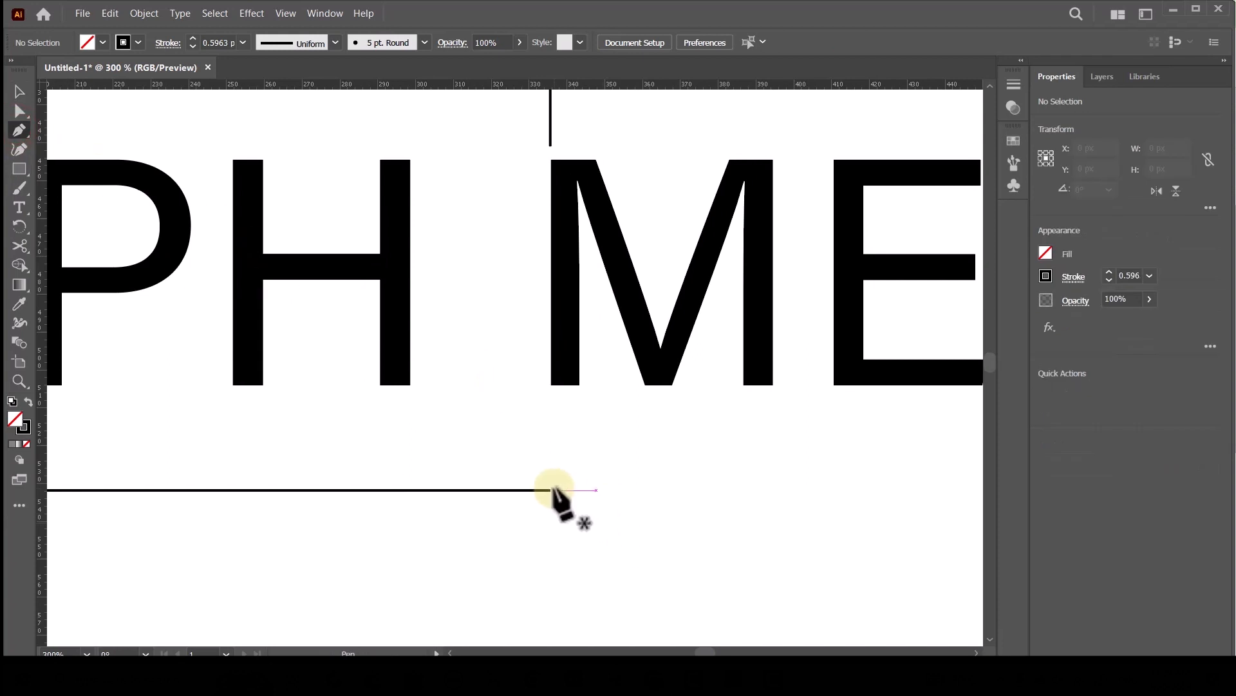
click(550, 491)
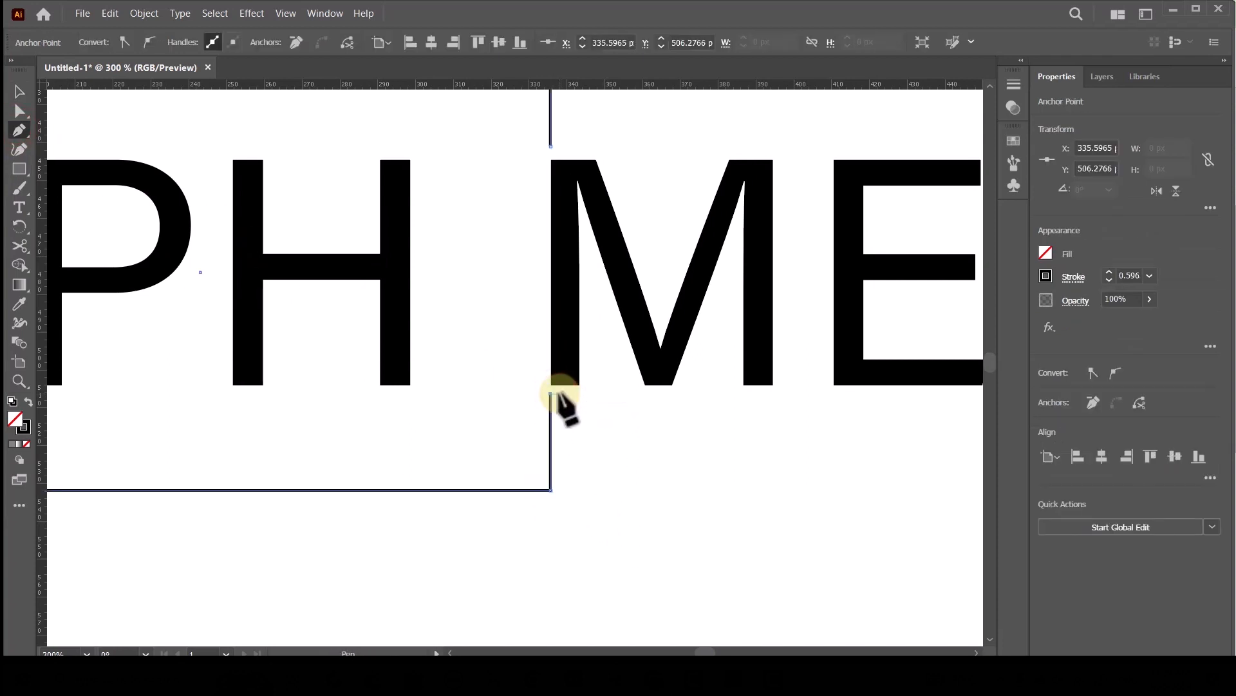
click(20, 88)
click(653, 462)
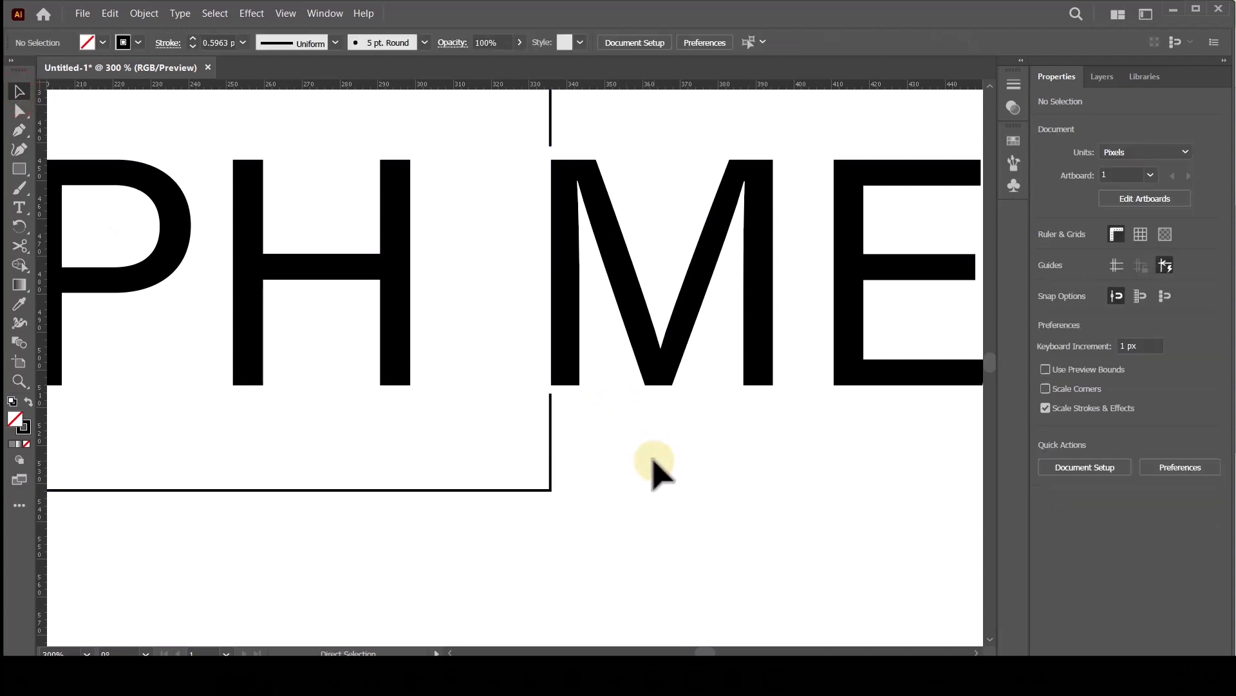
- Select the PH MEDICAL lettering together with the three bars and group them, leaving the frame out
key(ctrl+minus)
key(ctrl+minus)
key(ctrl+minus)
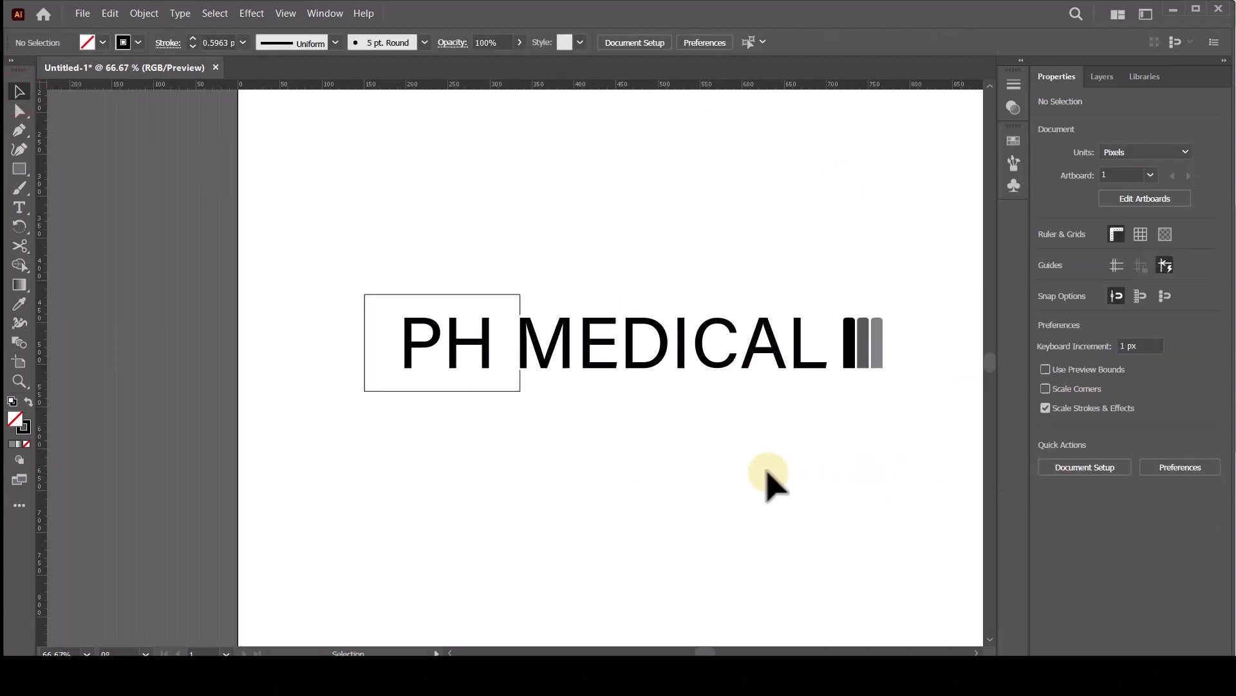
drag(491, 346, 567, 351)
shift+click(484, 346)
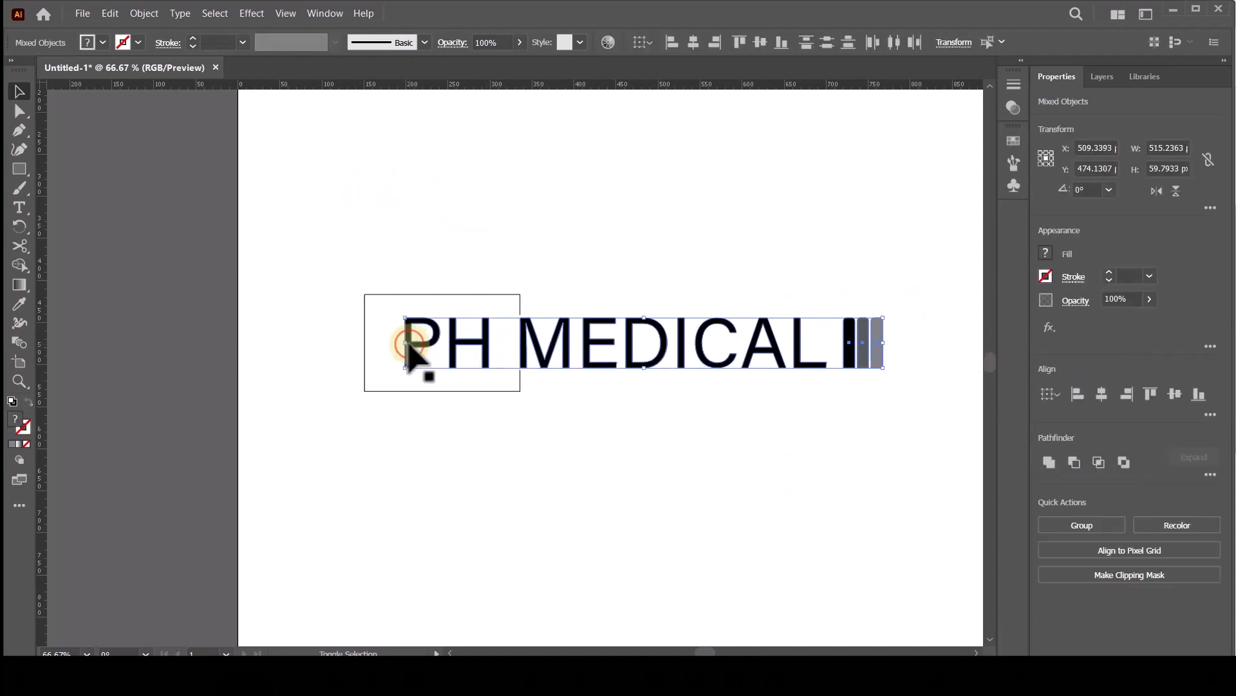
click(1088, 525)
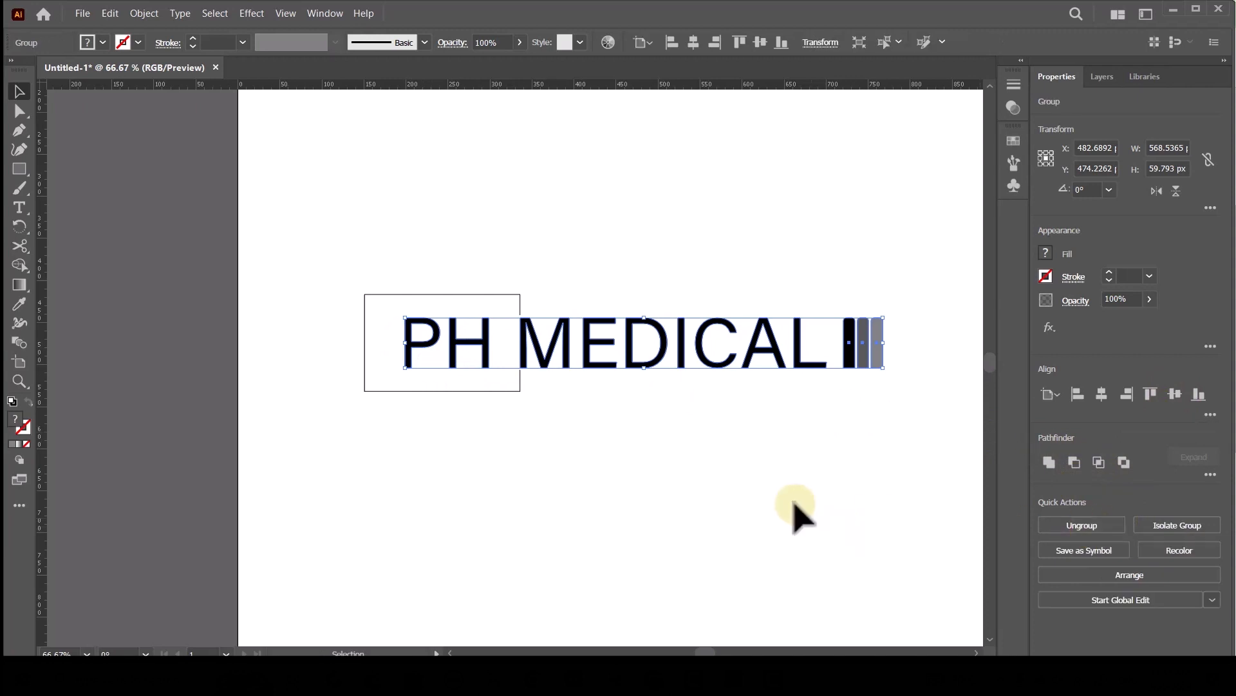
- Move the whole logo with its frame to the artboard's horizontal middle, slightly above center, at about X 593 and Y 432 px
drag(317, 243, 639, 390)
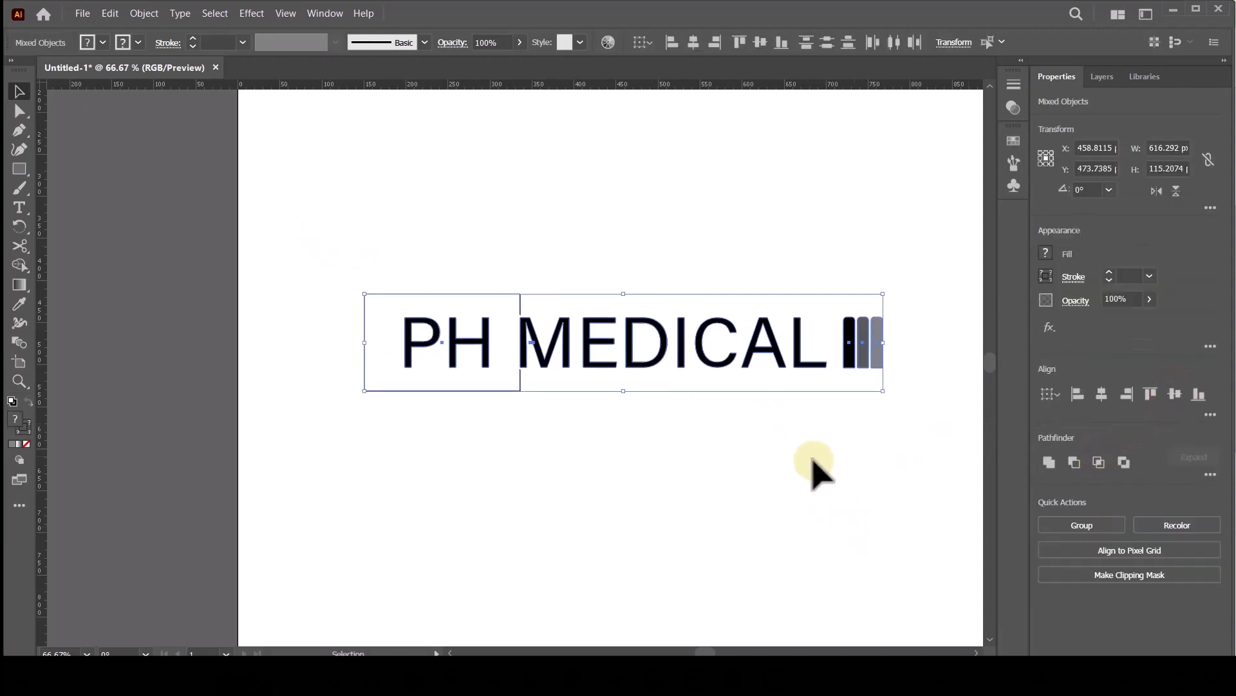
click(771, 468)
key(ctrl+minus)
key(ctrl+minus)
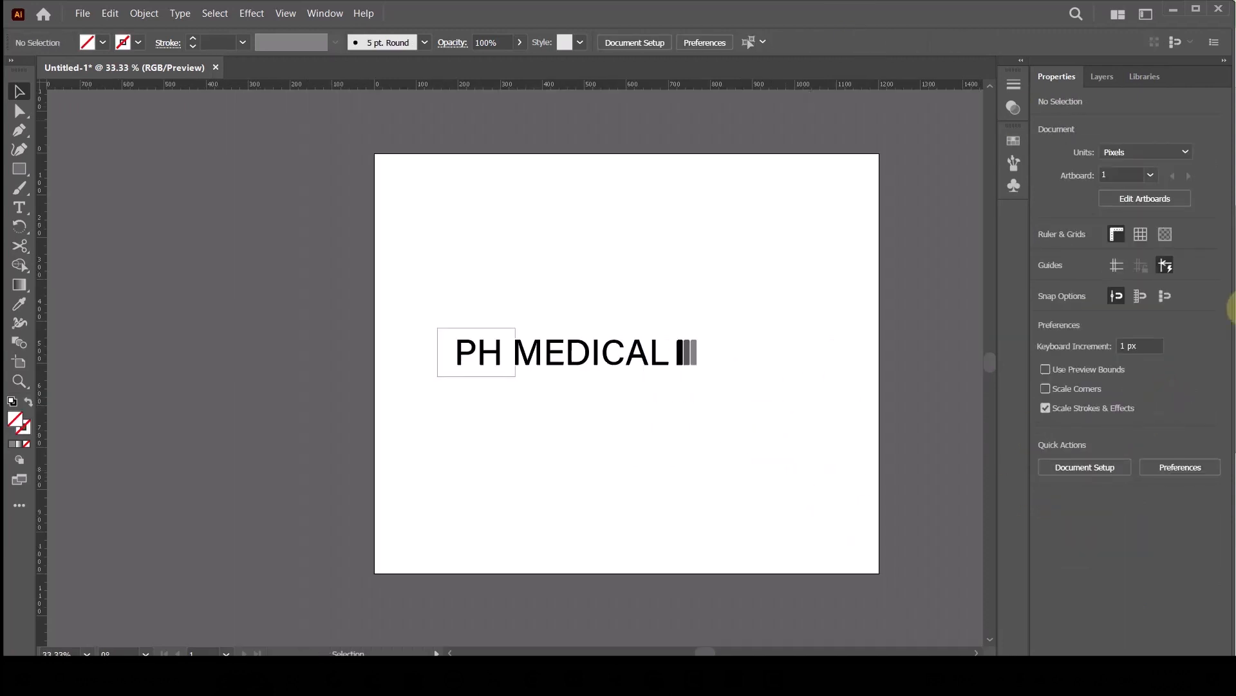
drag(408, 310, 714, 338)
click(728, 428)
- Isolate the lettering group, fill the letters P and H with a dark gray swatch, and leave isolation mode
key(z)
click(585, 359)
click(584, 359)
click(520, 342)
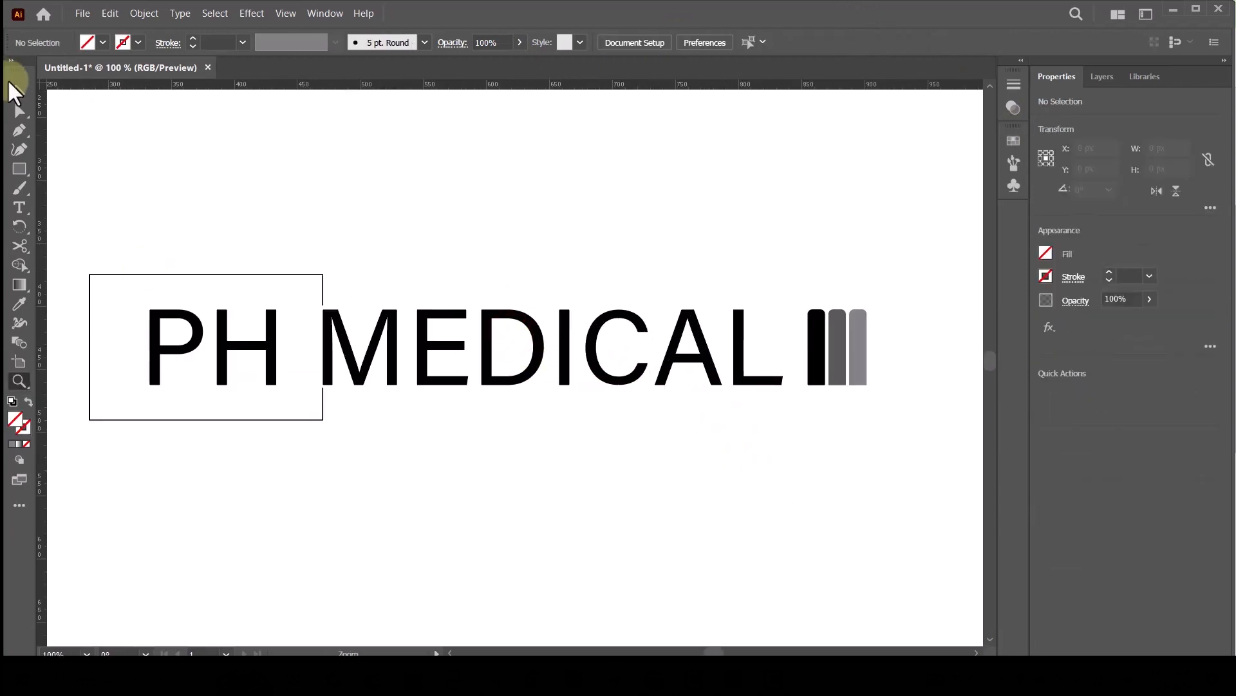
click(18, 87)
double_click(195, 349)
click(197, 348)
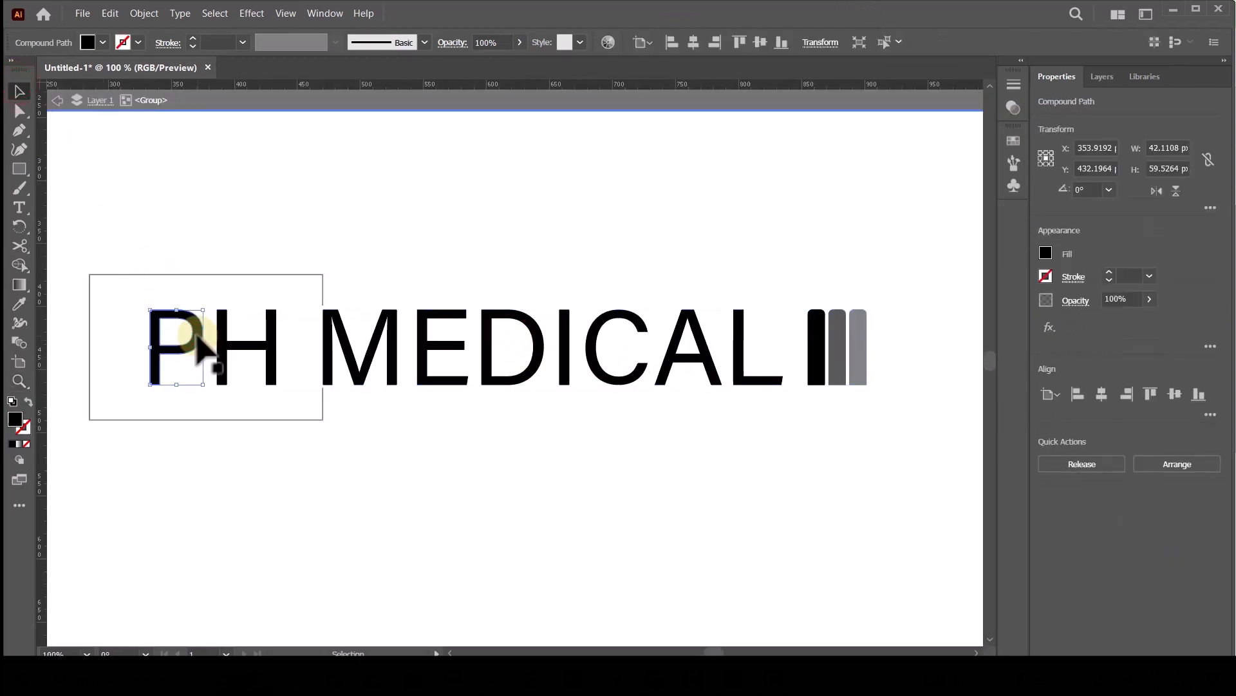
click(1044, 253)
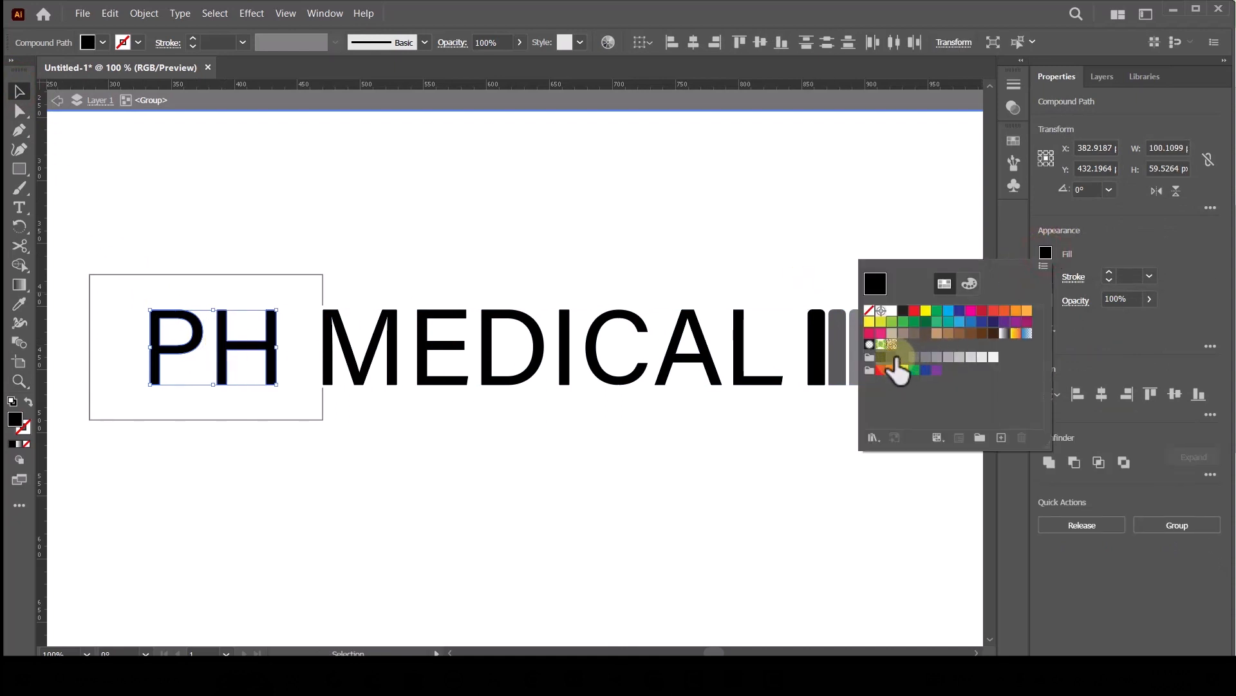
click(895, 362)
click(788, 477)
key(ctrl+0)
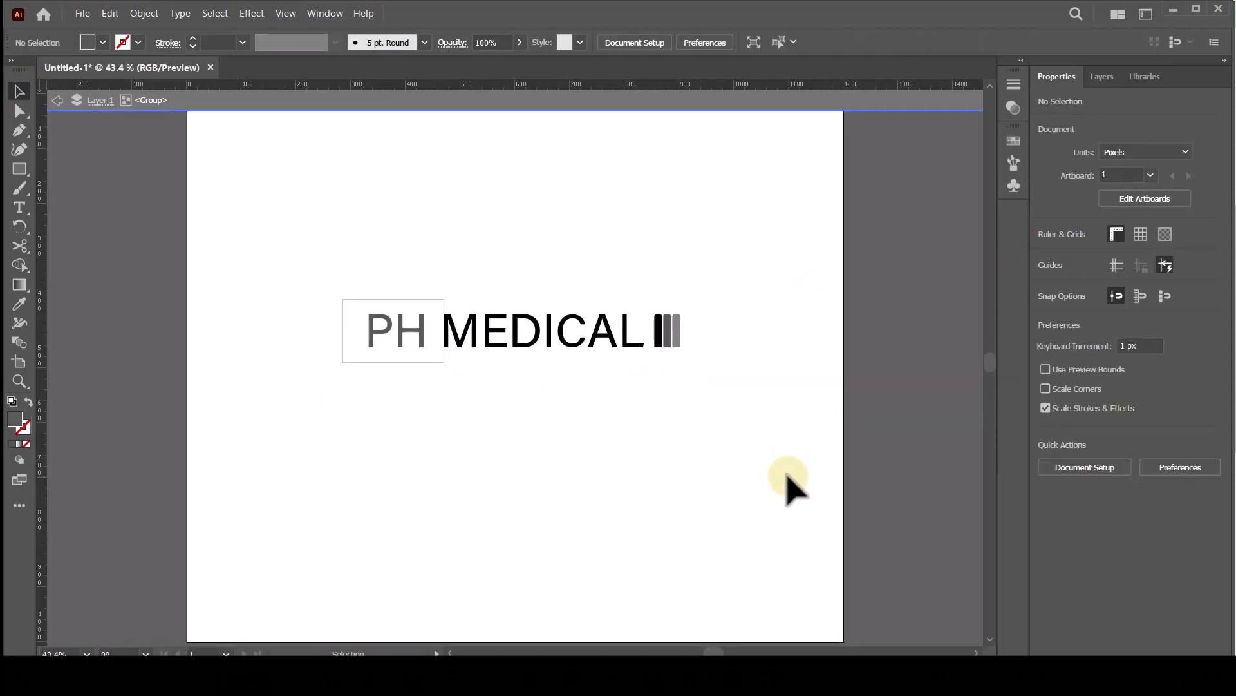
click(58, 100)
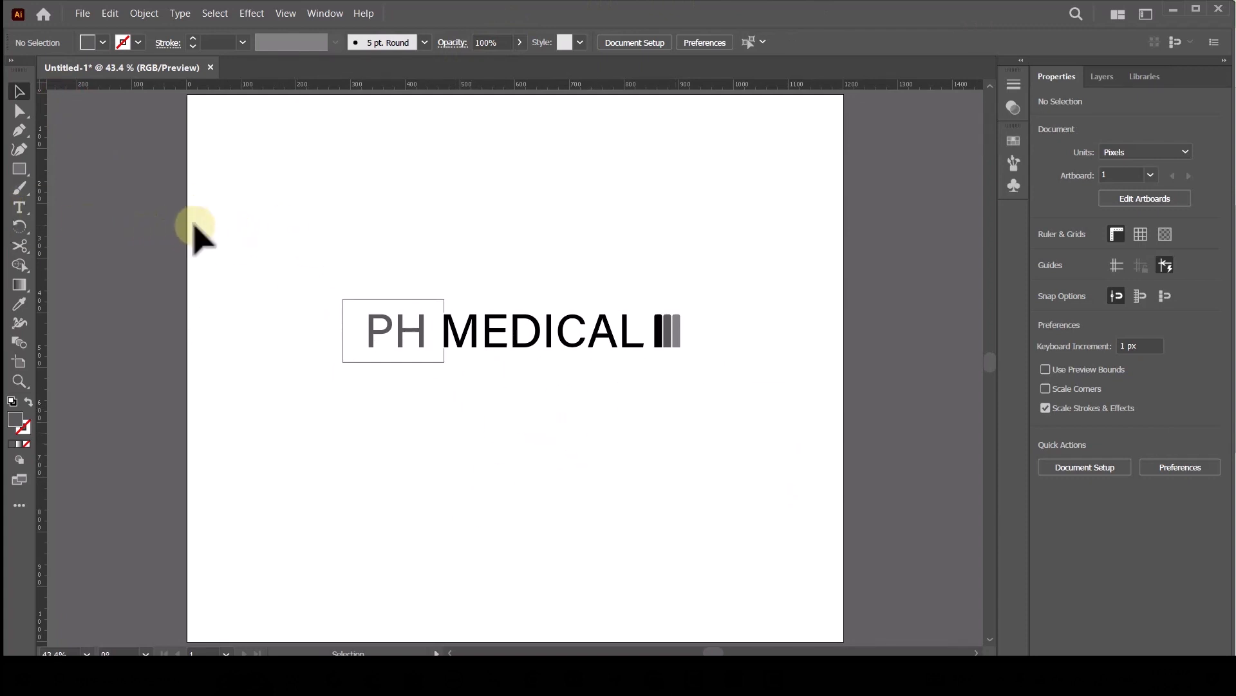
- Enlarge the whole logo proportionally to about 1108 px wide and group all its parts, including the frame
key(ctrl+minus)
drag(343, 270, 747, 414)
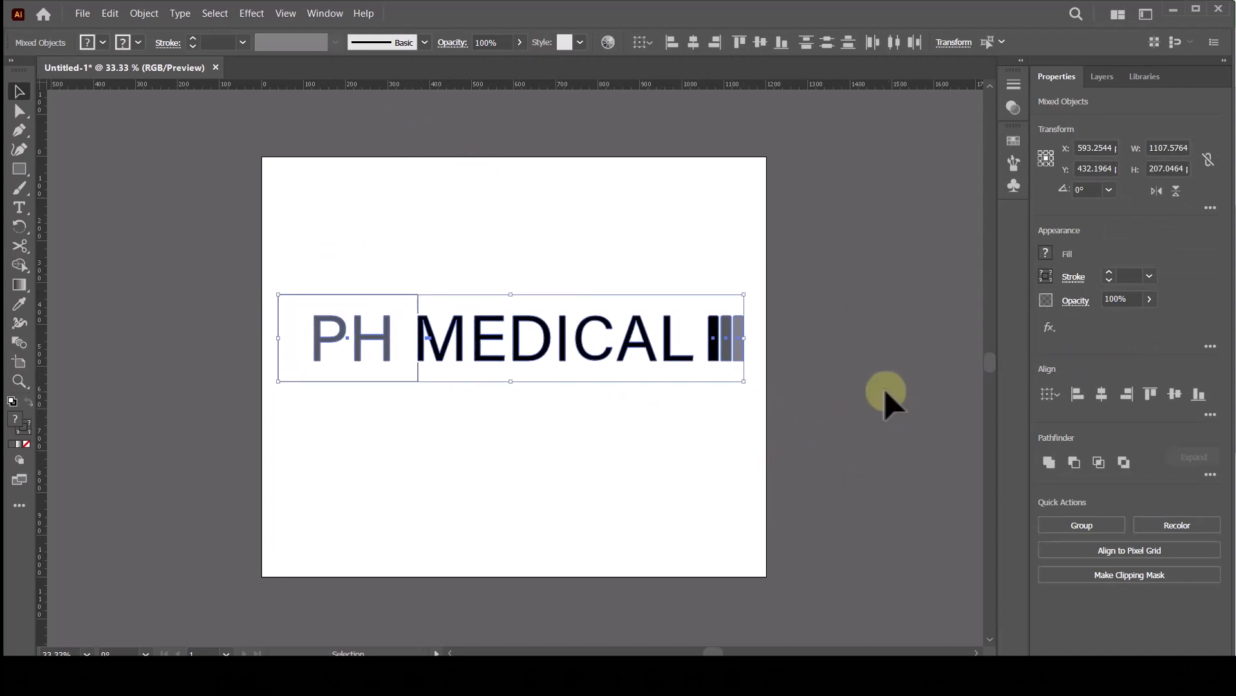
click(1053, 515)
- Center the logo group horizontally and vertically on the artboard, and deselect it
click(1106, 395)
click(1172, 393)
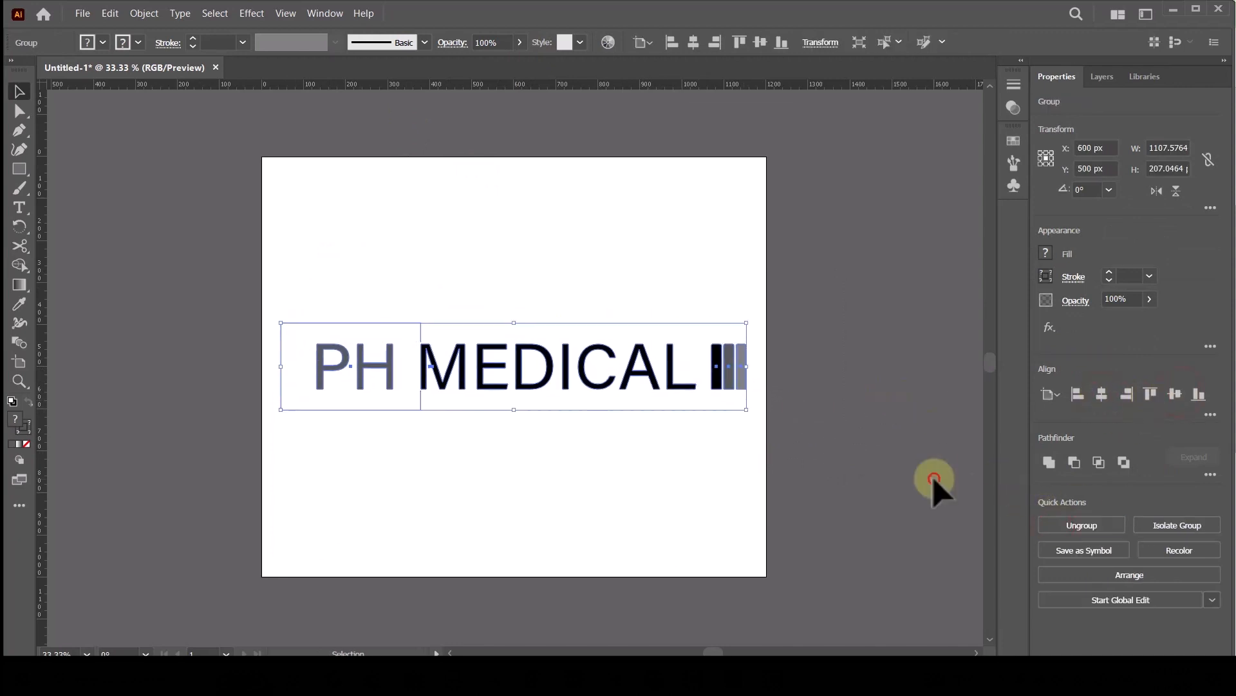
click(933, 476)
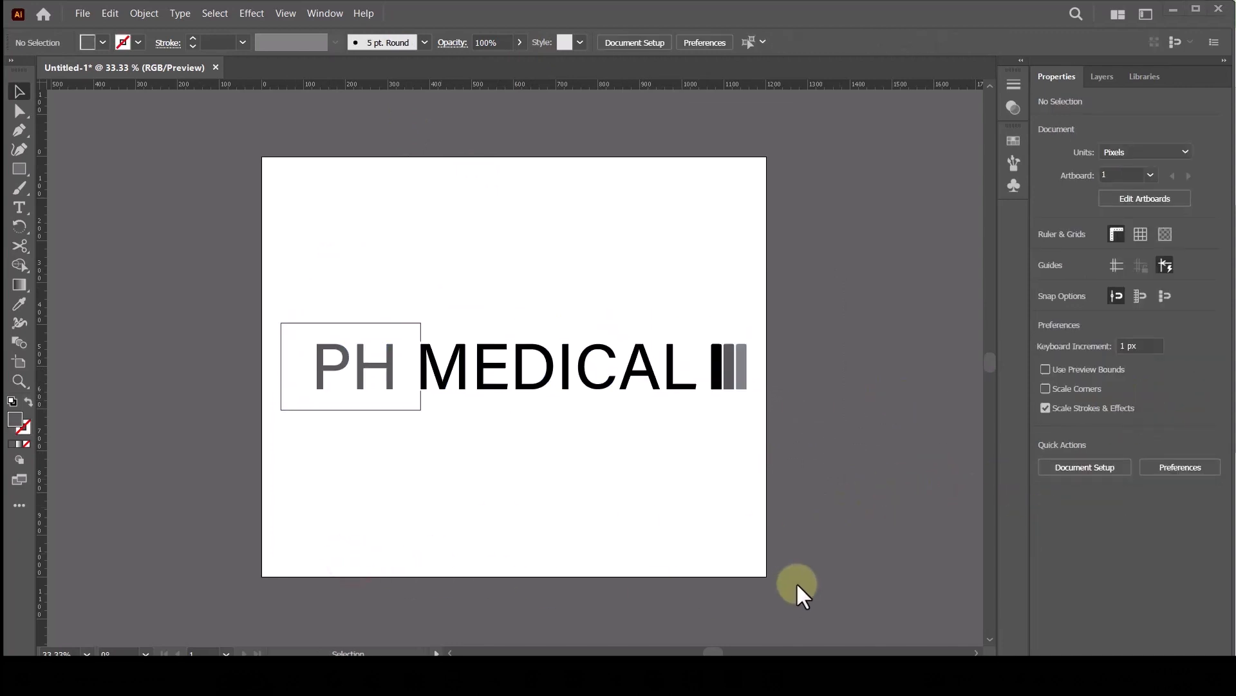